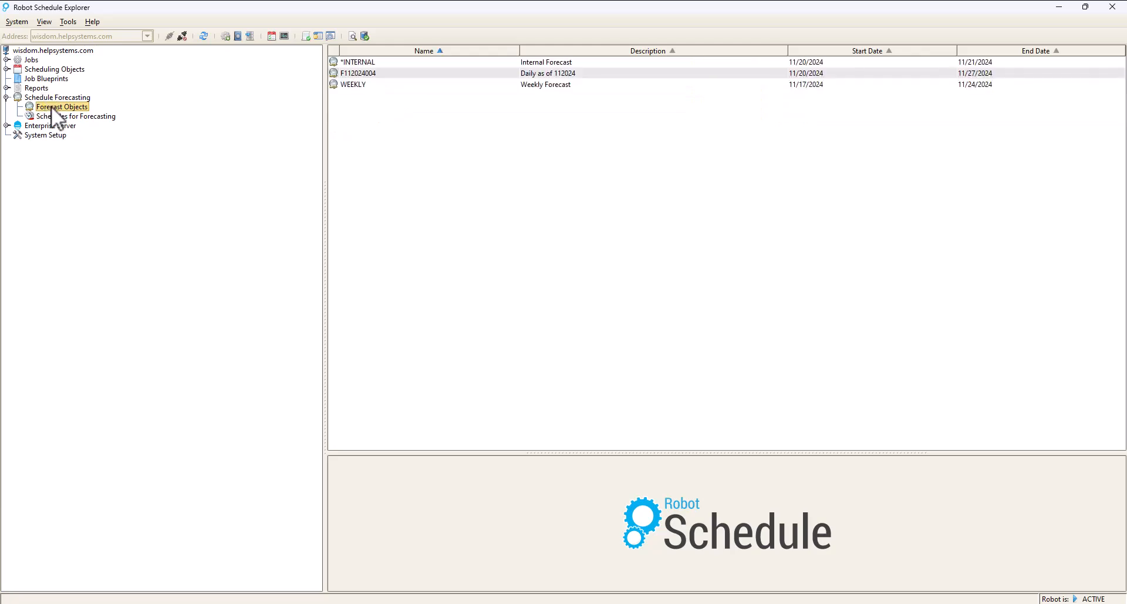
Step: View the *INTERNAL forecast object and look through its list of forecasted jobs
{"action": "left_click", "coordinate": [375, 63]}
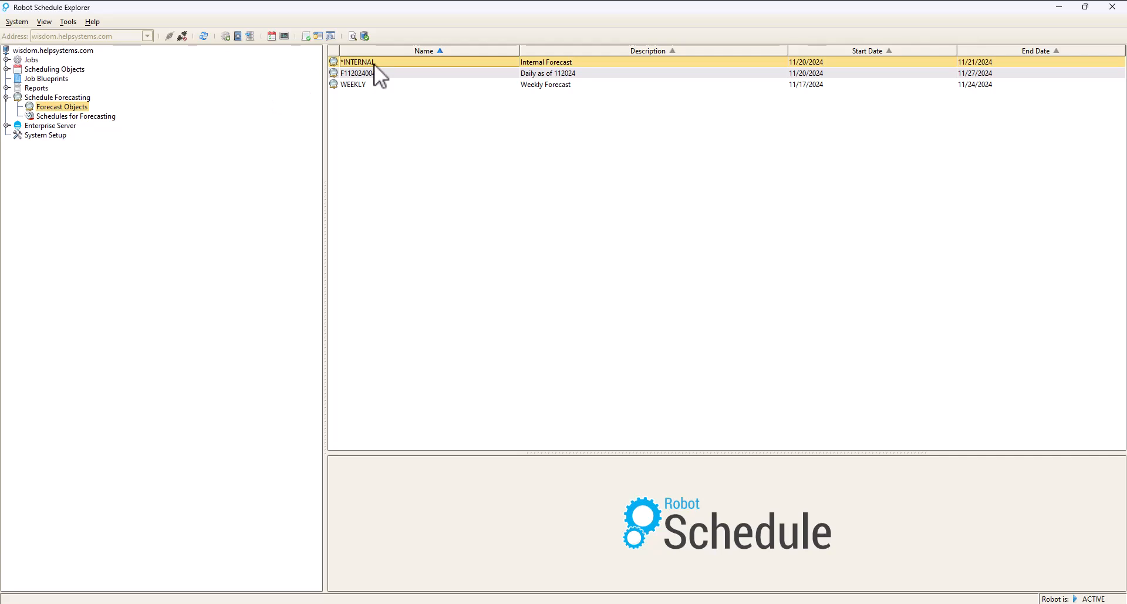
{"action": "right_click", "coordinate": [374, 63]}
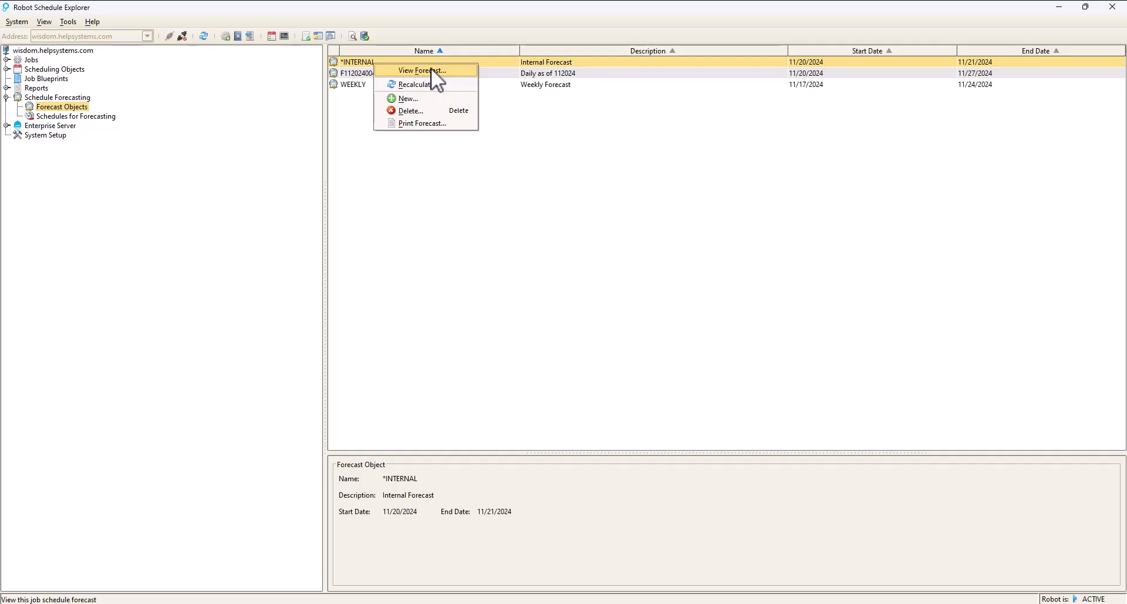
{"action": "left_click", "coordinate": [431, 69]}
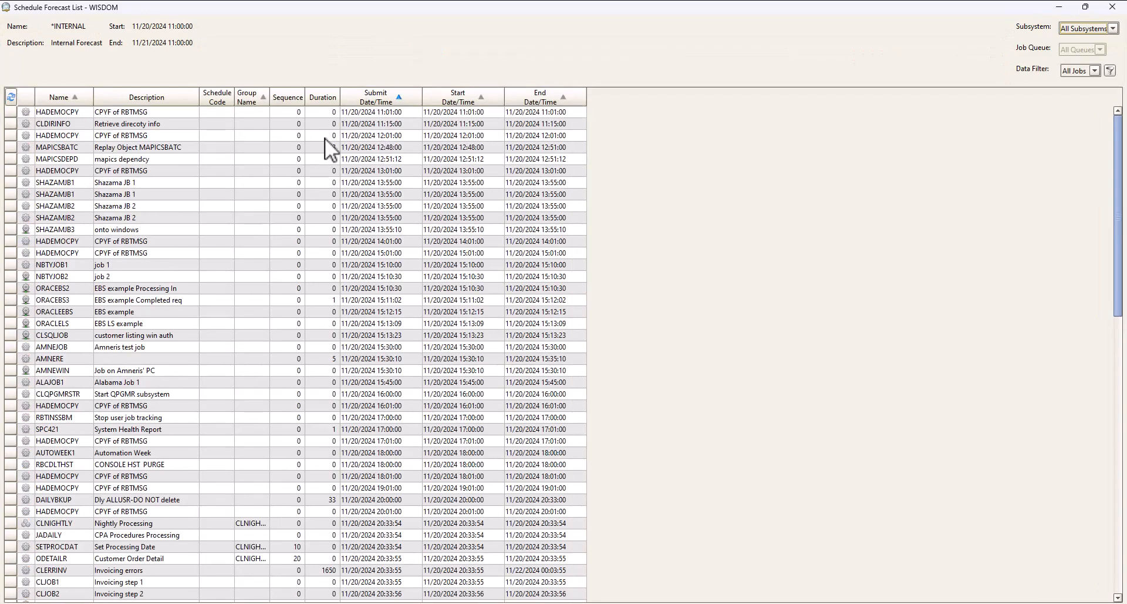
{"action": "scroll", "coordinate": [324, 323], "scroll_direction": "down", "scroll_amount": 20}
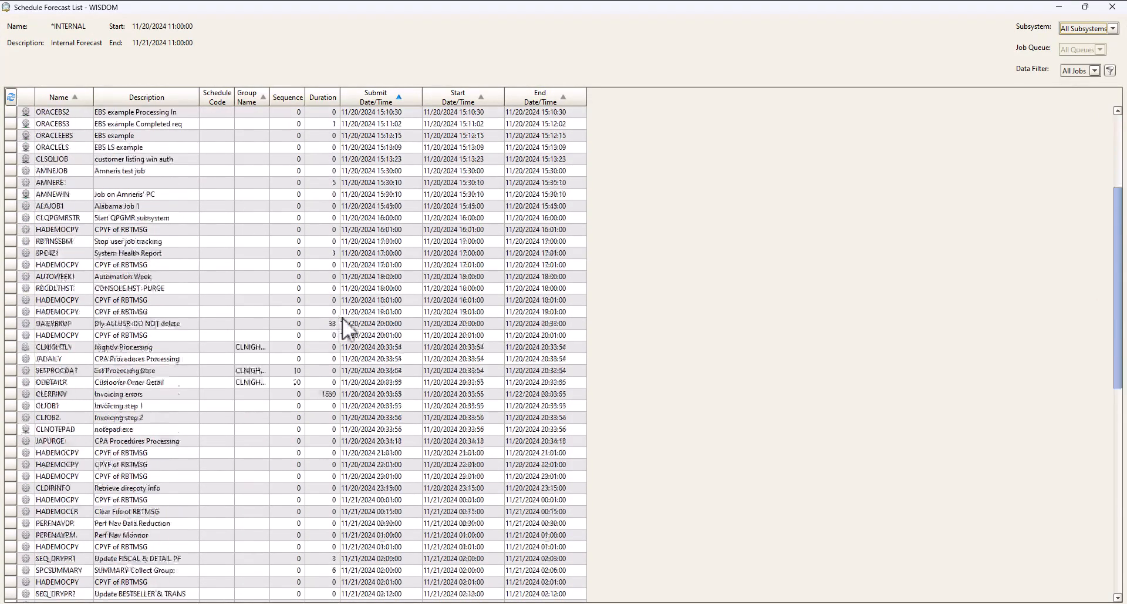
{"action": "scroll", "coordinate": [407, 271], "scroll_direction": "down", "scroll_amount": 1}
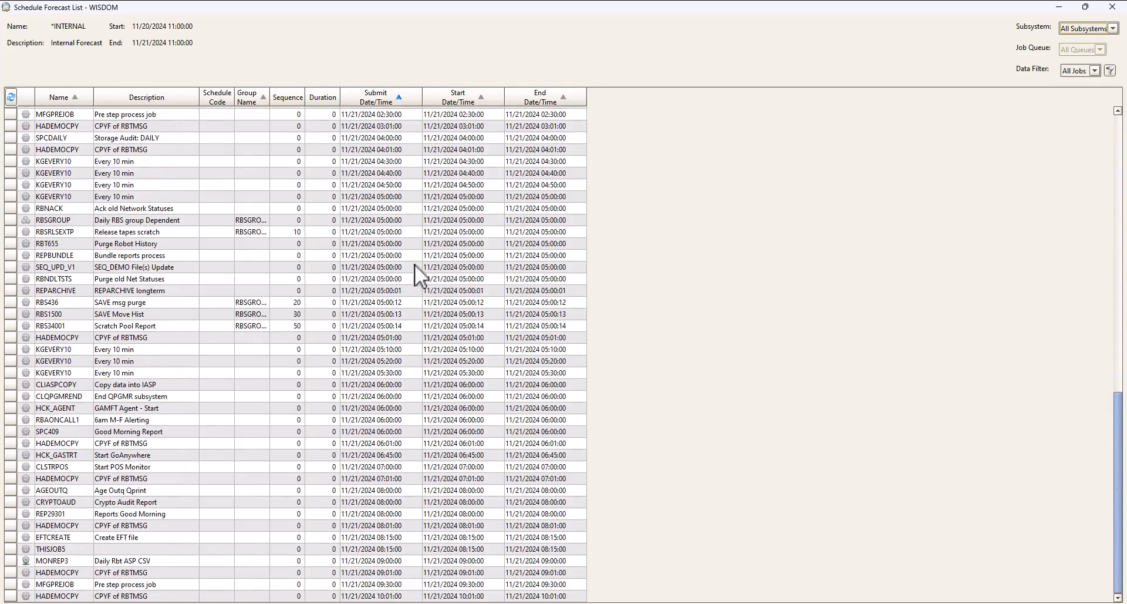
{"action": "scroll", "coordinate": [456, 125], "scroll_direction": "up", "scroll_amount": 20}
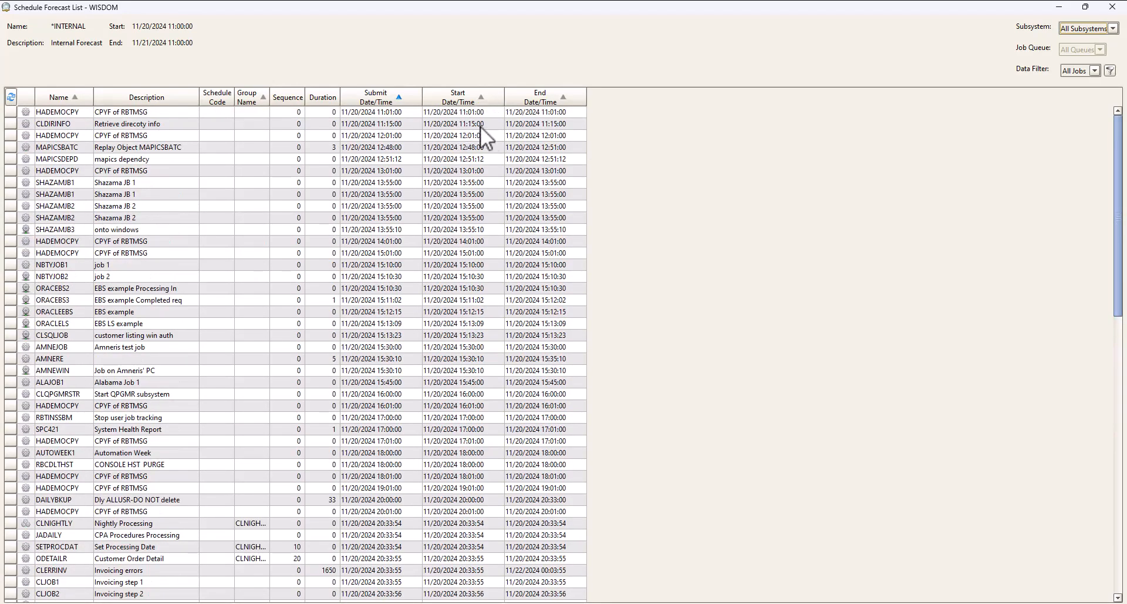
Step: View the F112024004 daily forecast object and look through its forecasted jobs
{"action": "left_click", "coordinate": [388, 70]}
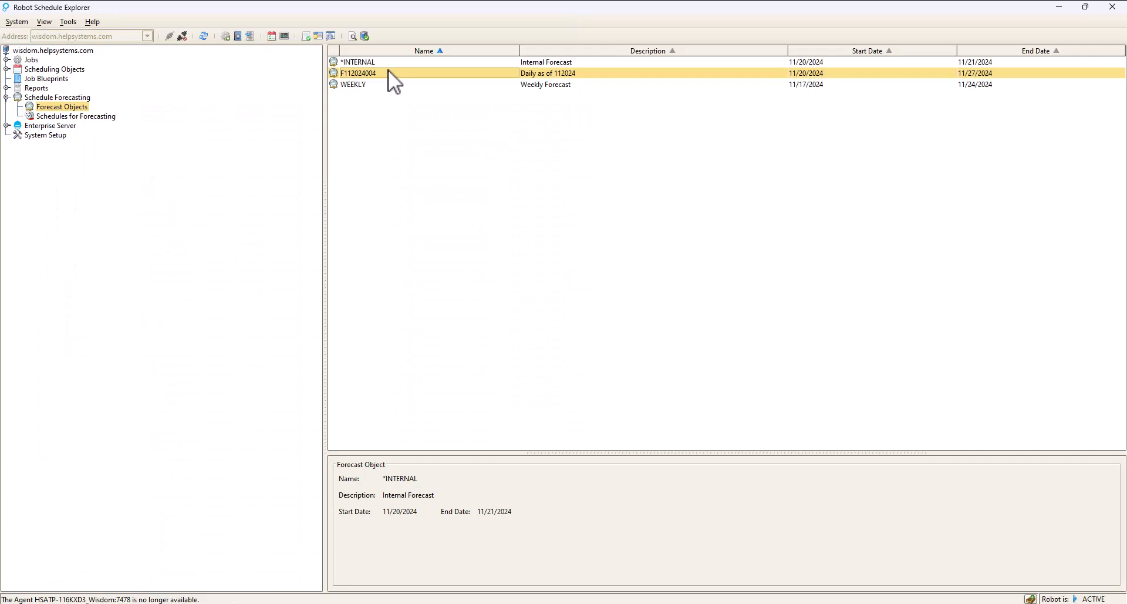
{"action": "right_click", "coordinate": [389, 74]}
{"action": "left_click", "coordinate": [431, 86]}
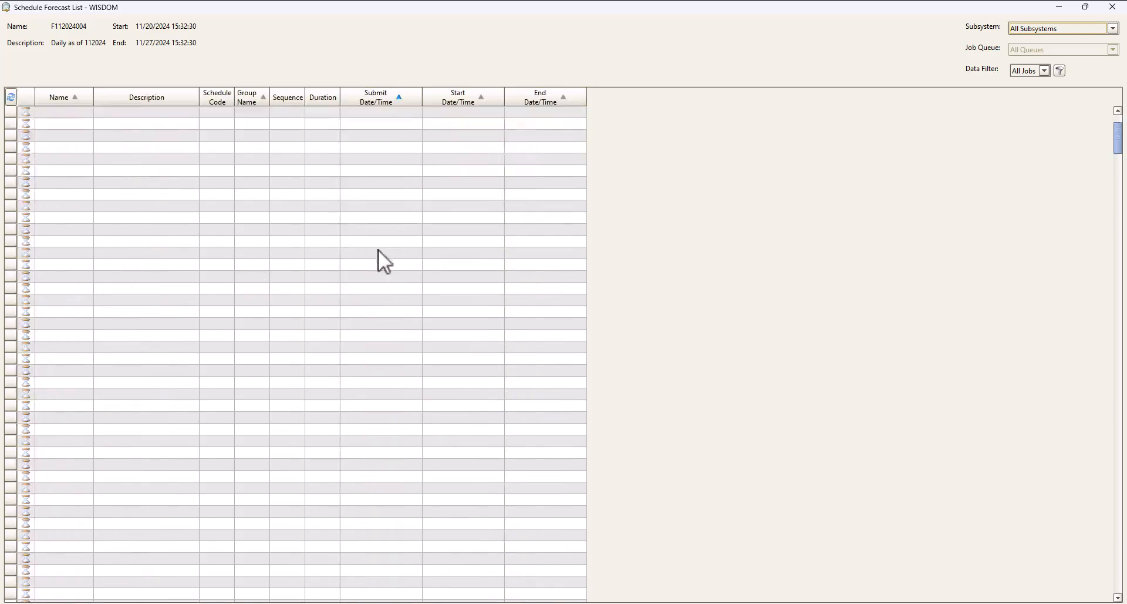
{"action": "scroll", "coordinate": [373, 240], "scroll_direction": "down", "scroll_amount": 7}
{"action": "scroll", "coordinate": [373, 247], "scroll_direction": "down", "scroll_amount": 20}
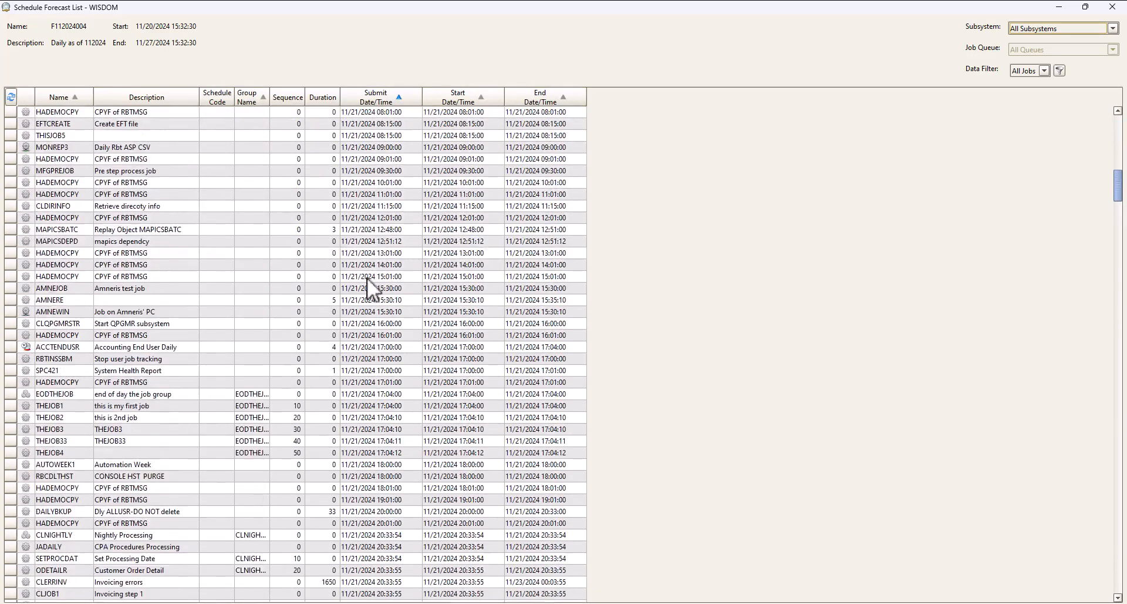
{"action": "scroll", "coordinate": [385, 288], "scroll_direction": "down", "scroll_amount": 13}
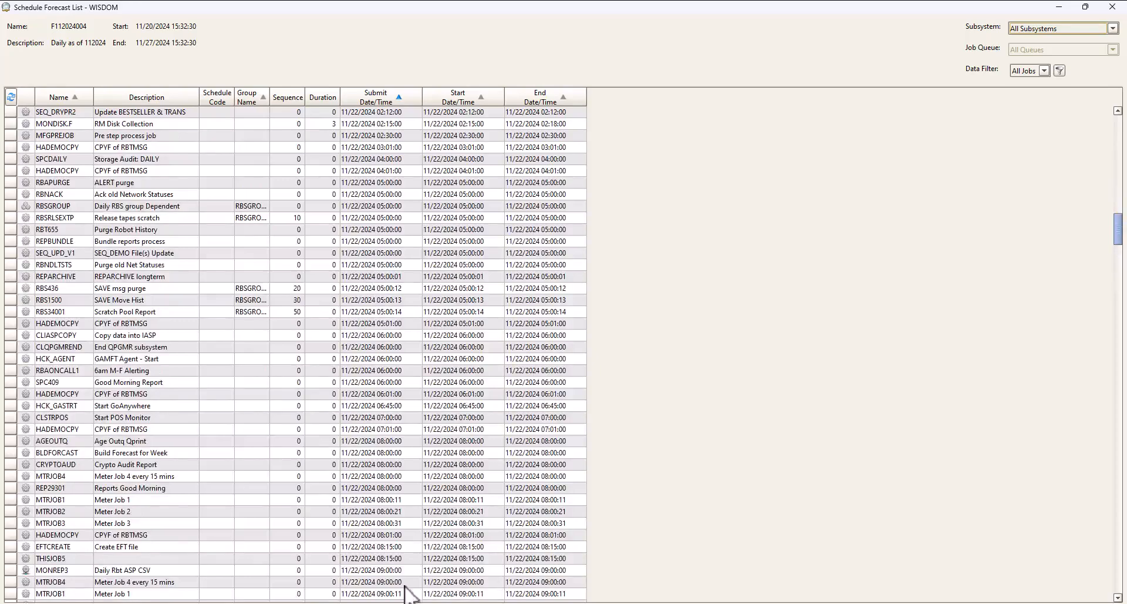
{"action": "scroll", "coordinate": [383, 347], "scroll_direction": "down", "scroll_amount": 3}
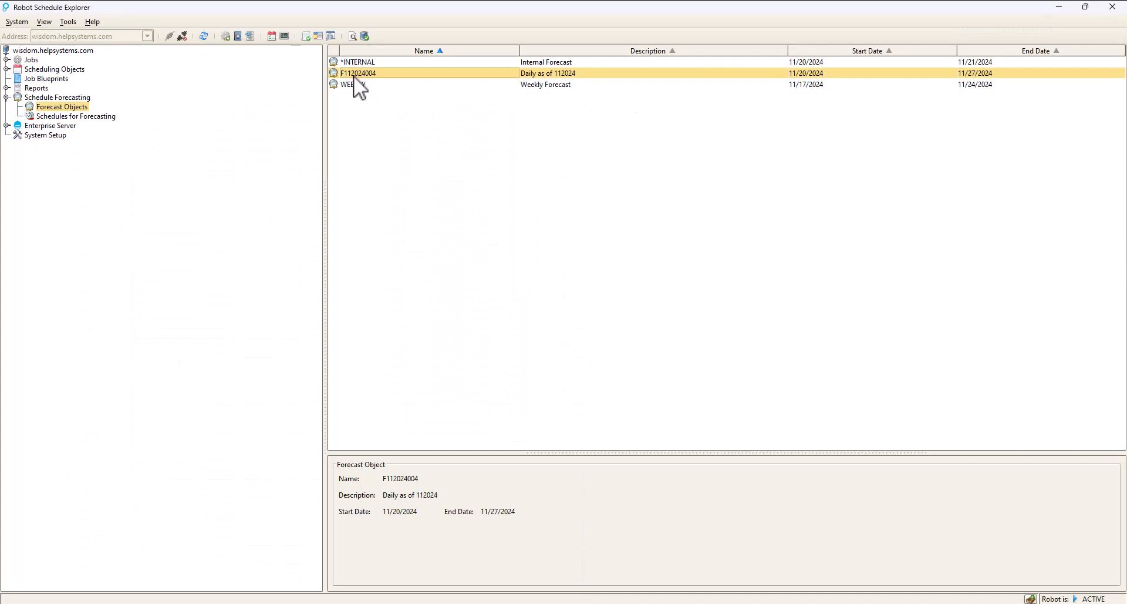
Step: Show the schedules for forecasting, followed by the available schedule reports, and select the Schedule Forecast report
{"action": "left_click", "coordinate": [54, 116]}
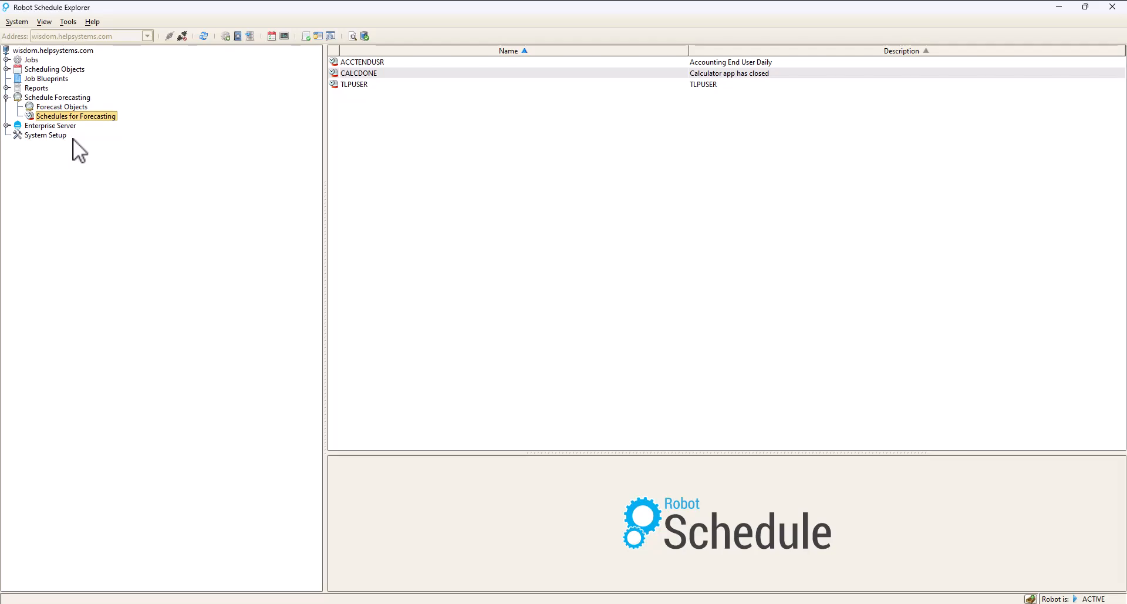
{"action": "double_click", "coordinate": [38, 87]}
{"action": "left_click", "coordinate": [43, 97]}
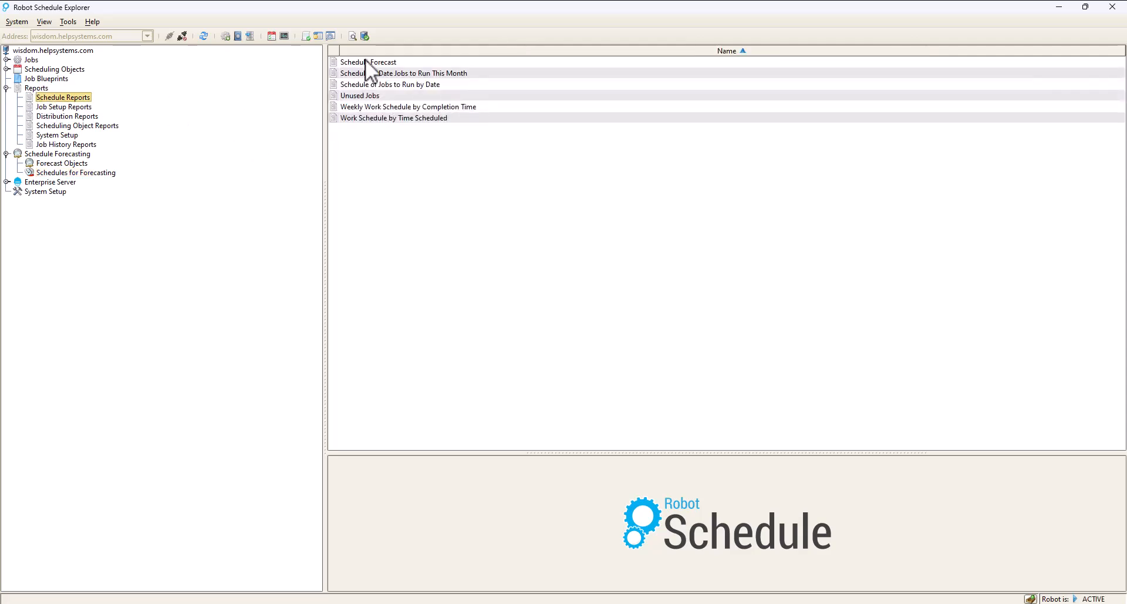
{"action": "left_click", "coordinate": [365, 61]}
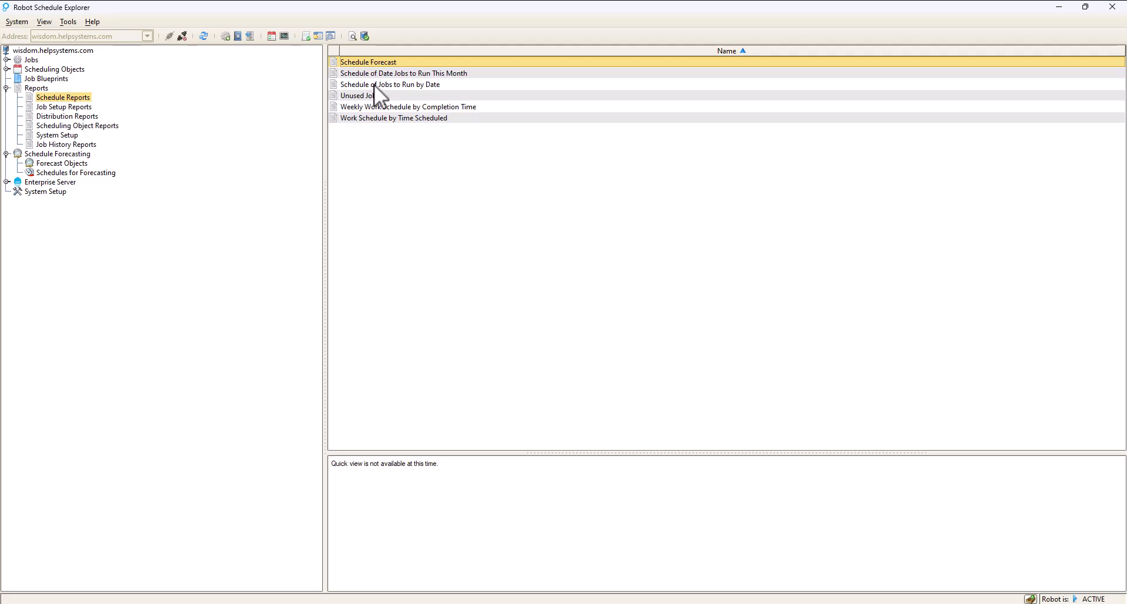
Step: Set up the Schedule of Jobs to Run by Date report with F112024004 as its forecast
{"action": "left_click", "coordinate": [375, 84]}
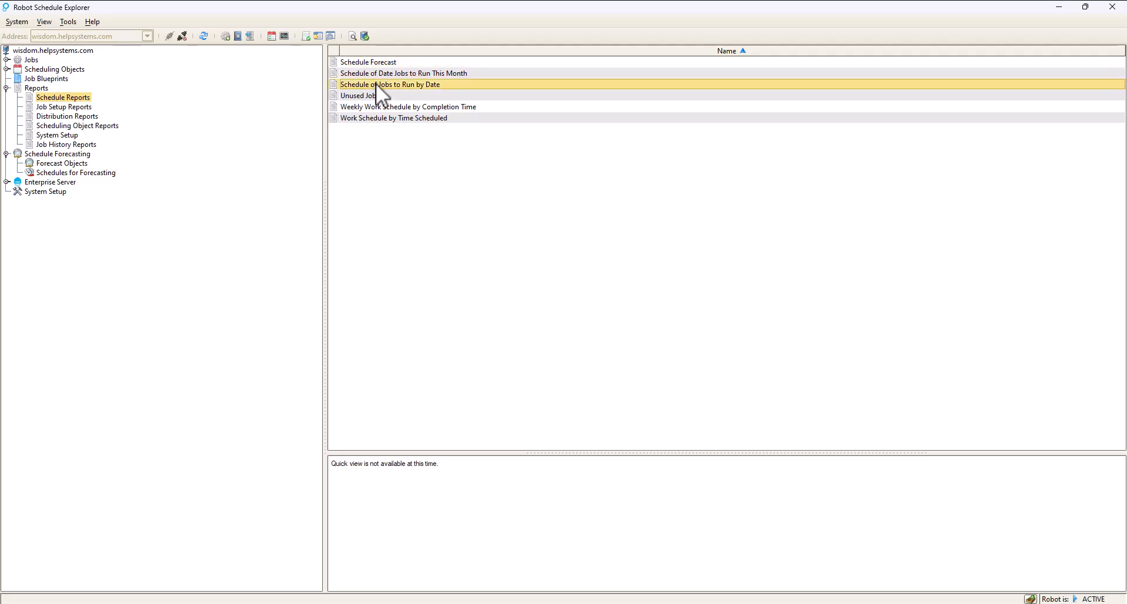
{"action": "right_click", "coordinate": [381, 84]}
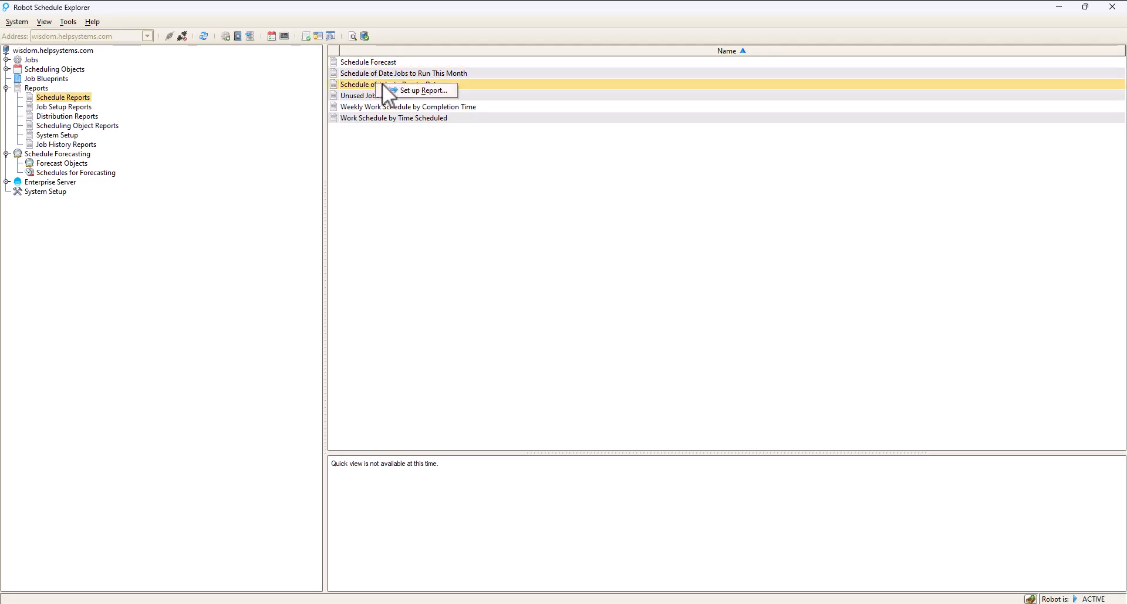
{"action": "left_click", "coordinate": [411, 90]}
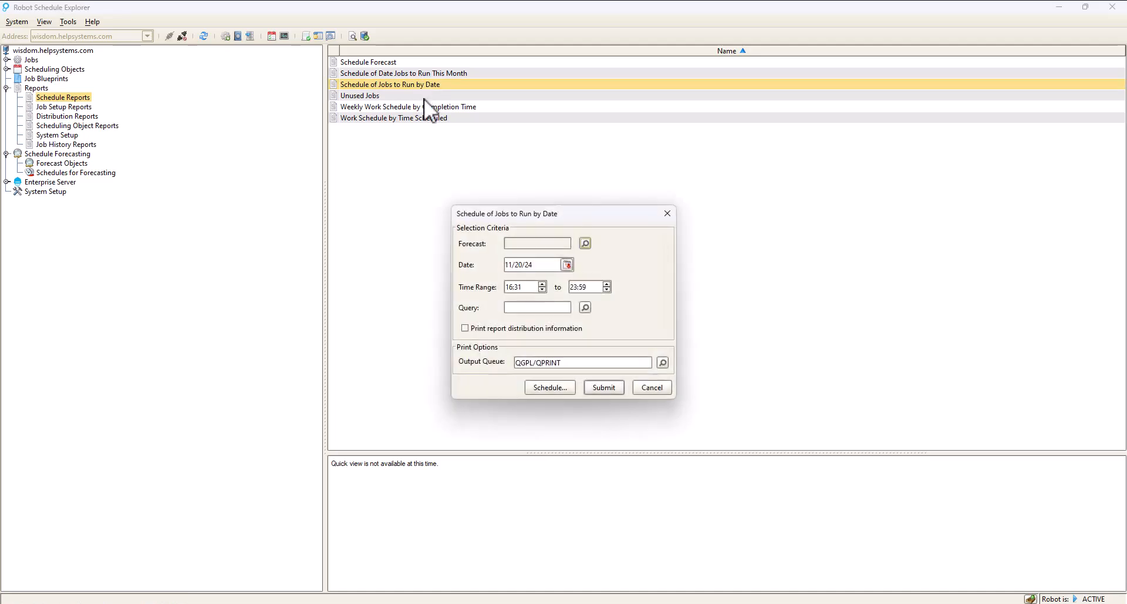
{"action": "left_click", "coordinate": [585, 243]}
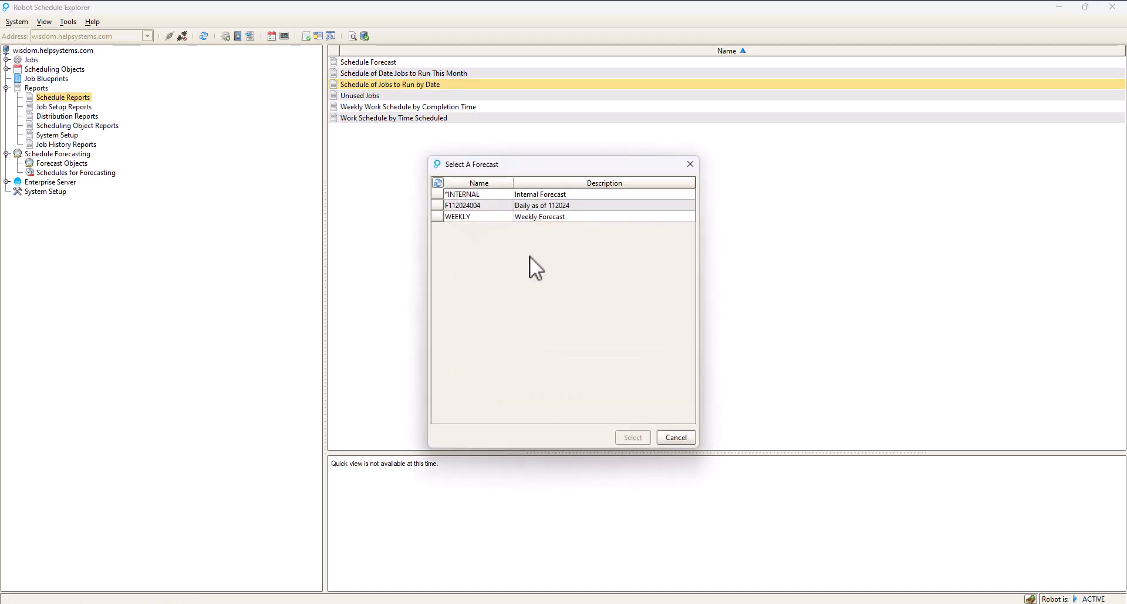
{"action": "left_click", "coordinate": [504, 205]}
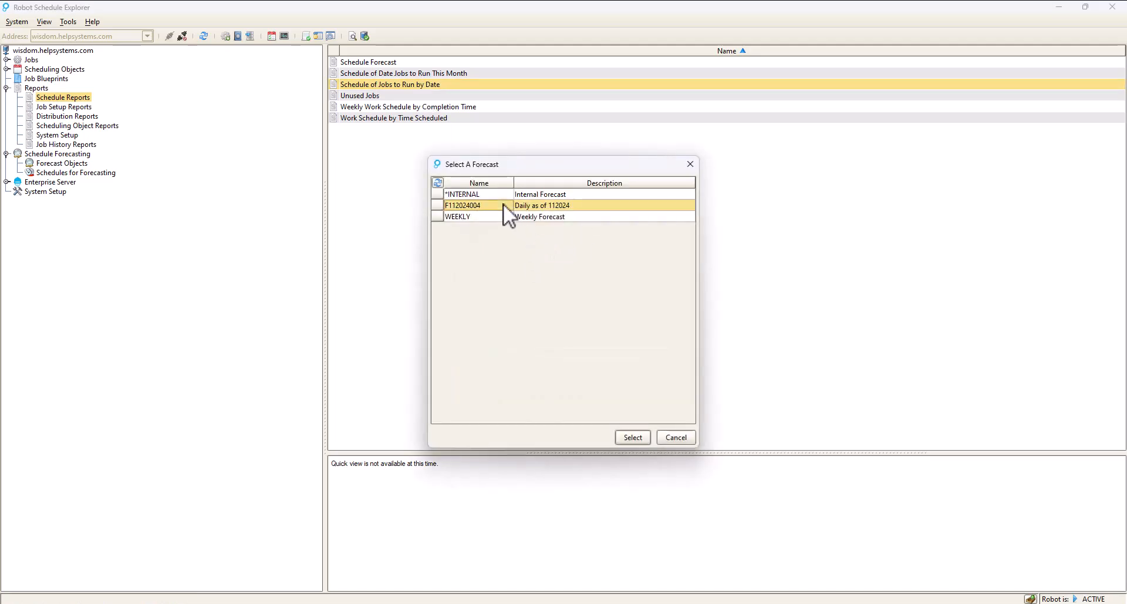
{"action": "left_click", "coordinate": [632, 437]}
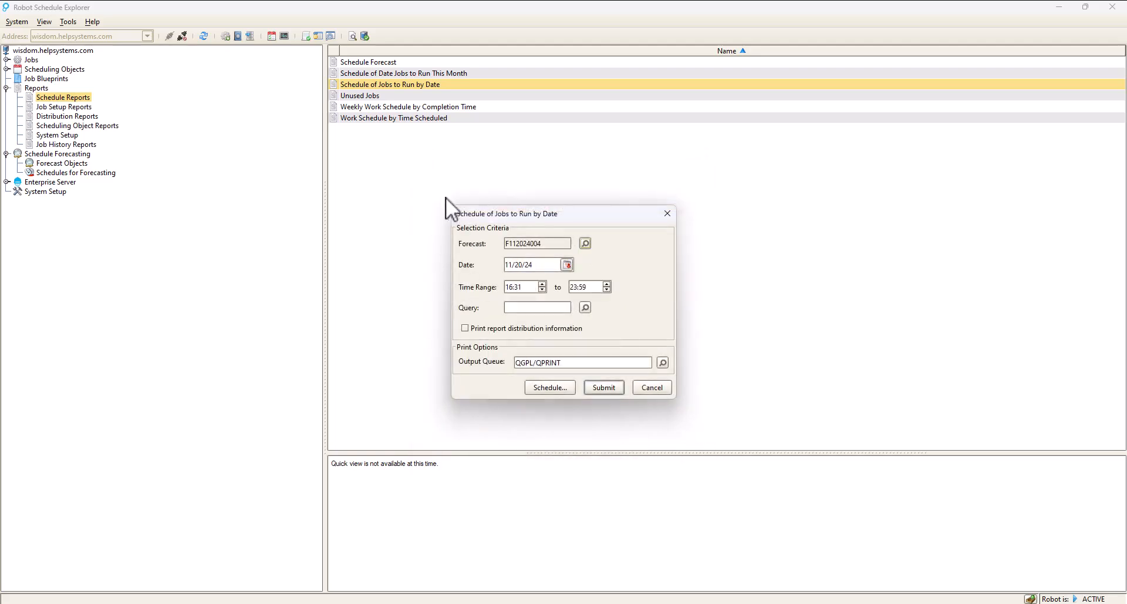
Step: Set the report date to 11/22/24 and the start time to 00:01, and submit the report
{"action": "left_click", "coordinate": [566, 263]}
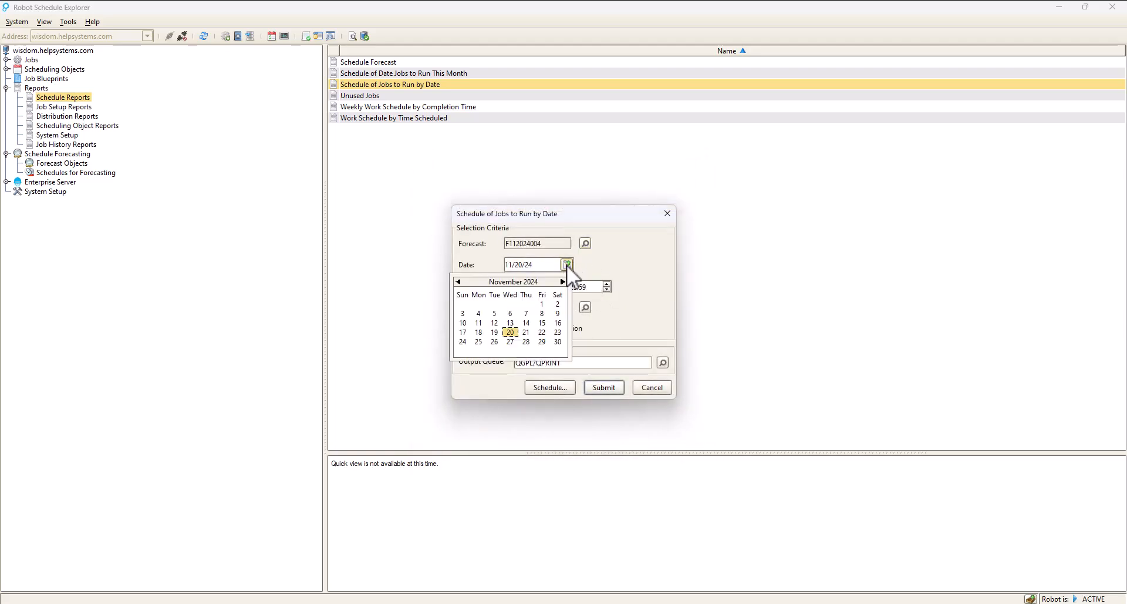
{"action": "left_click", "coordinate": [541, 331]}
{"action": "left_click_drag", "start_coordinate": [529, 287], "coordinate": [501, 287]}
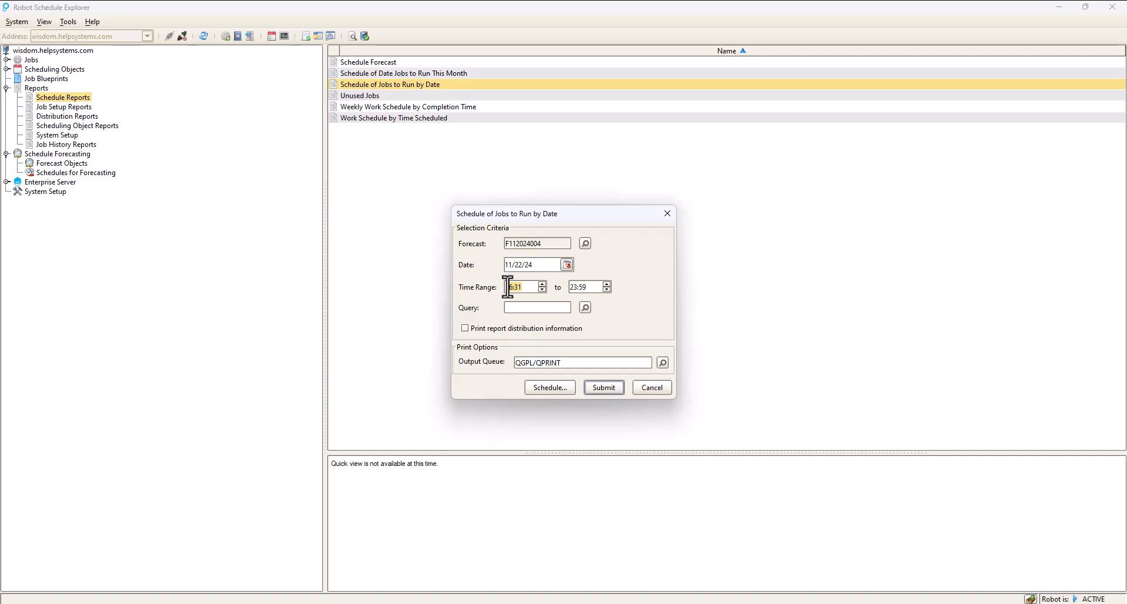
{"action": "type", "text": "0001"}
{"action": "left_click", "coordinate": [612, 387]}
{"action": "left_click", "coordinate": [723, 355]}
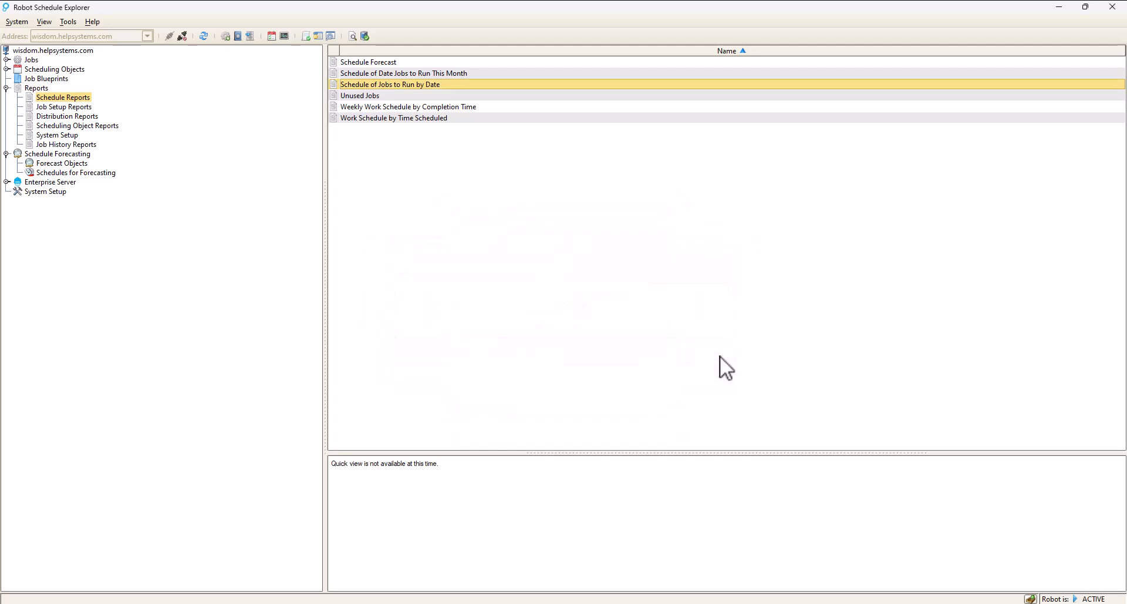
Step: Set up another Schedule of Jobs to Run by Date report based on forecast F112024004
{"action": "right_click", "coordinate": [427, 84]}
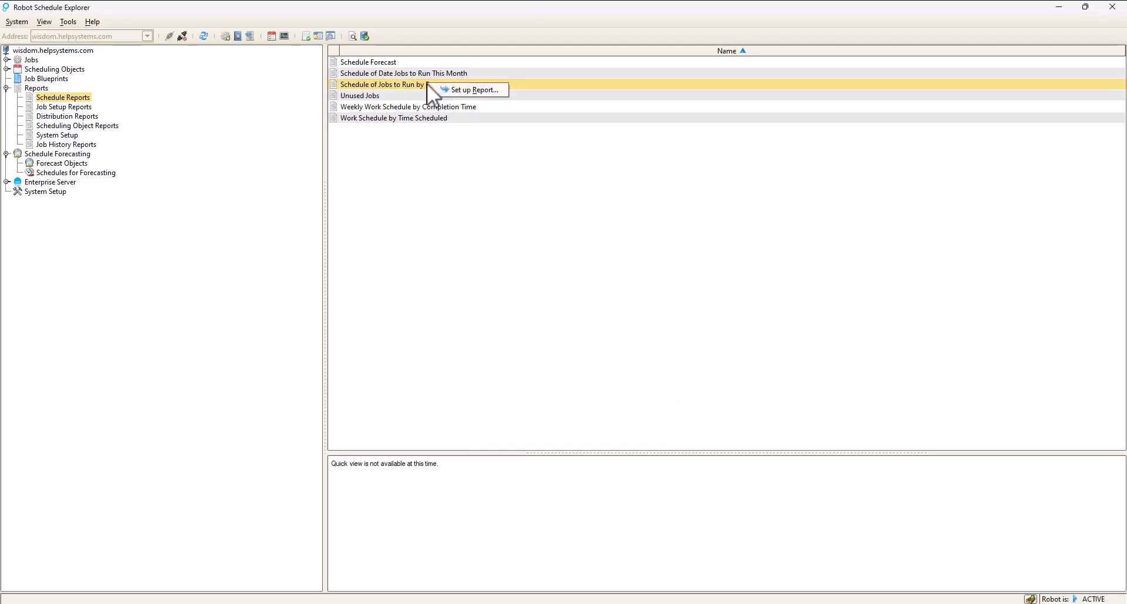
{"action": "left_click", "coordinate": [467, 88]}
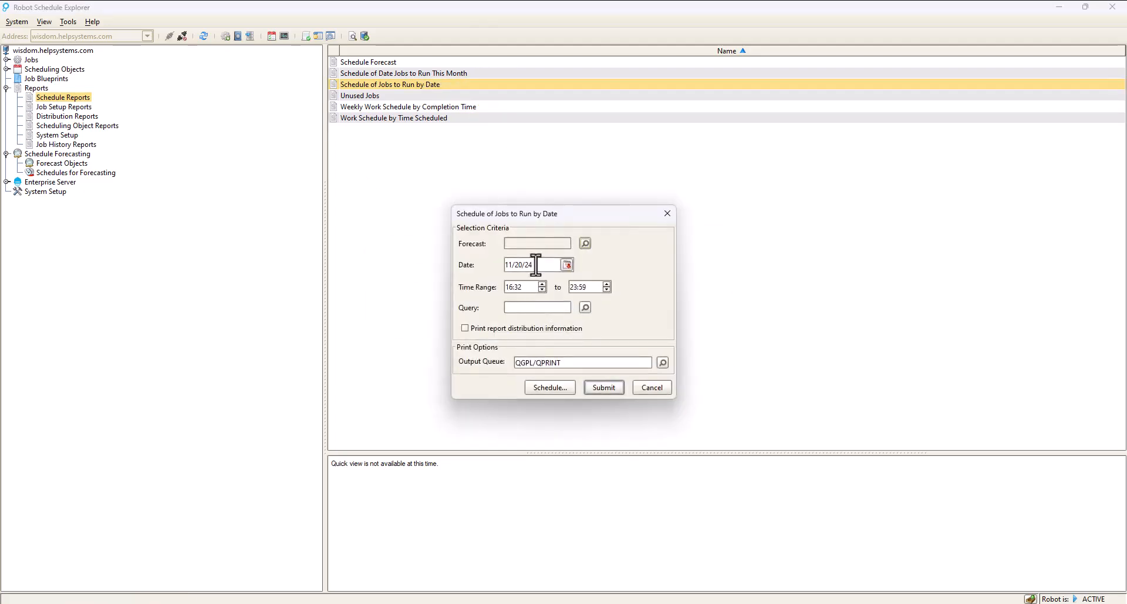
{"action": "left_click", "coordinate": [585, 242]}
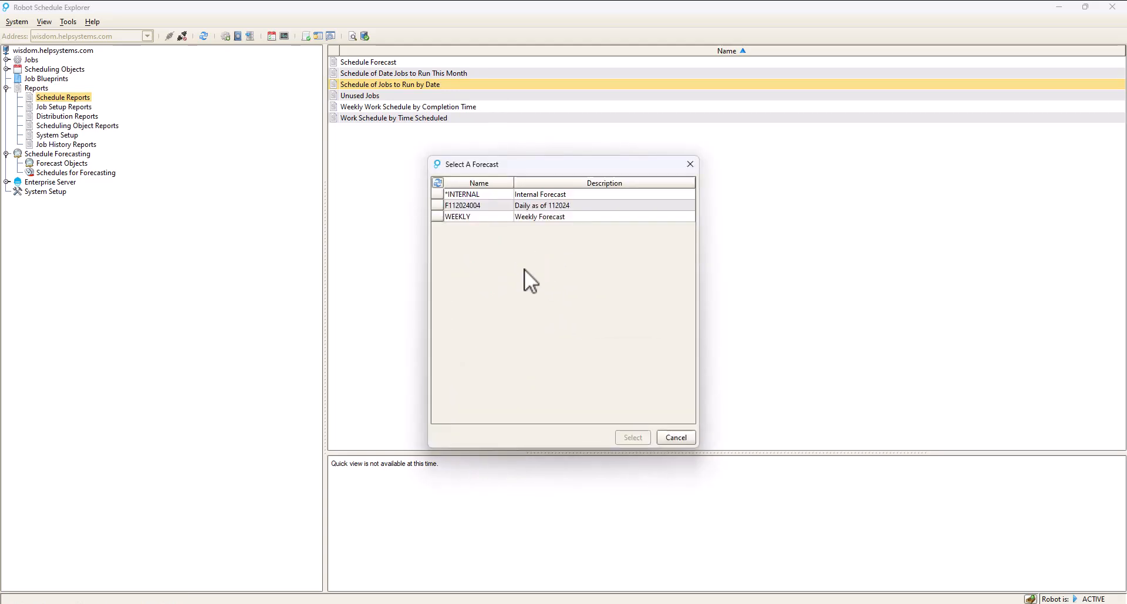
{"action": "left_click", "coordinate": [504, 206]}
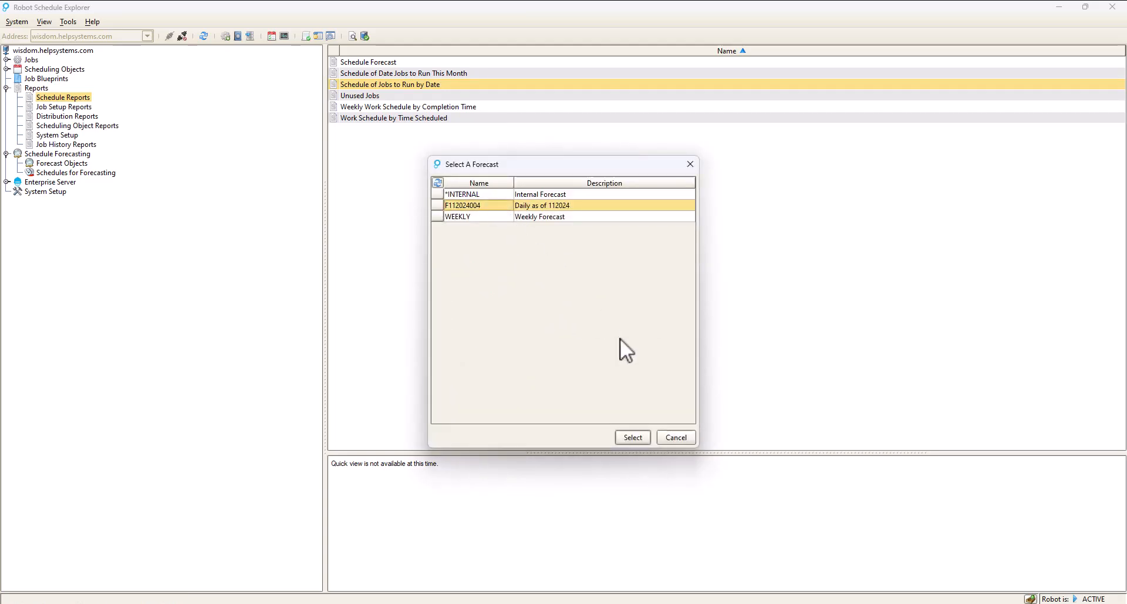
{"action": "left_click", "coordinate": [628, 438]}
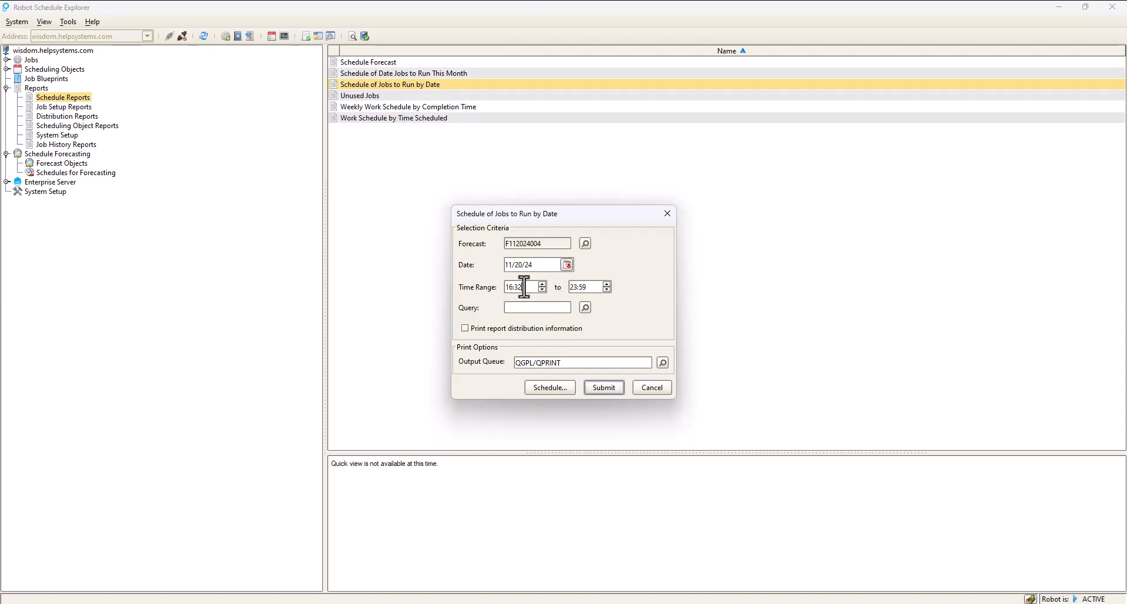
Step: Set the report's start time to 00:01 and date to 11/23/24, and submit it
{"action": "left_click_drag", "start_coordinate": [526, 286], "coordinate": [490, 286]}
{"action": "type", "text": "0001"}
{"action": "left_click", "coordinate": [567, 264]}
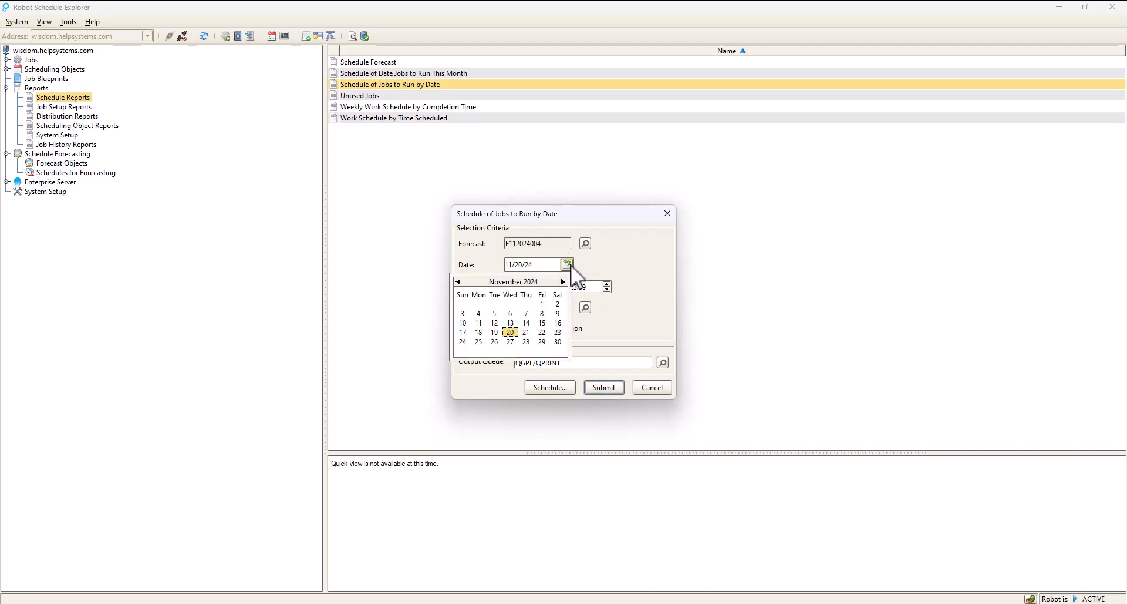
{"action": "left_click", "coordinate": [555, 329]}
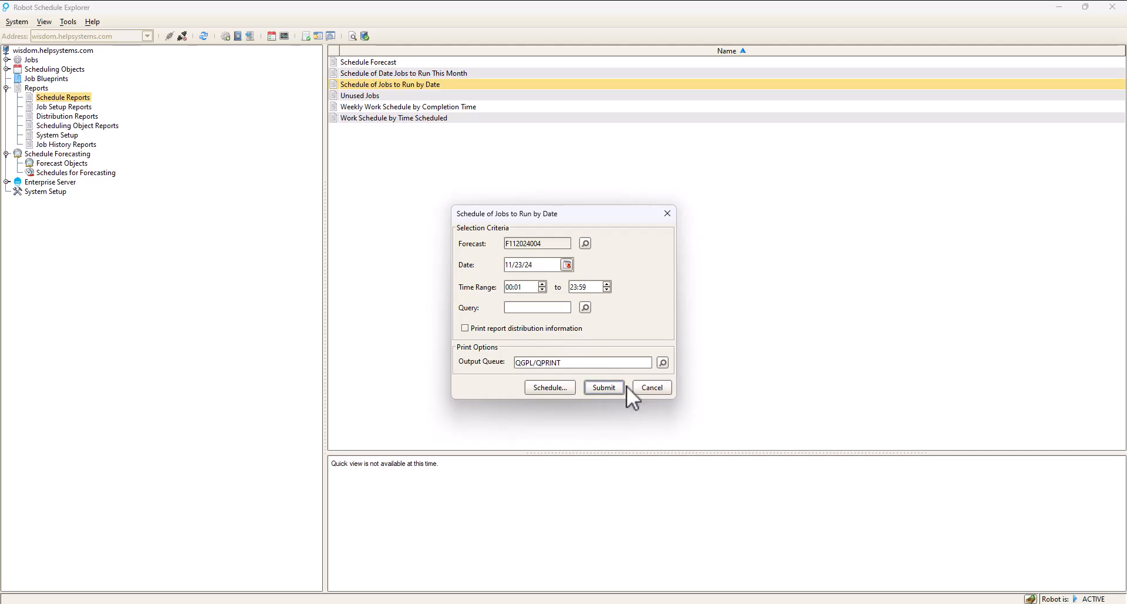
{"action": "left_click", "coordinate": [611, 387]}
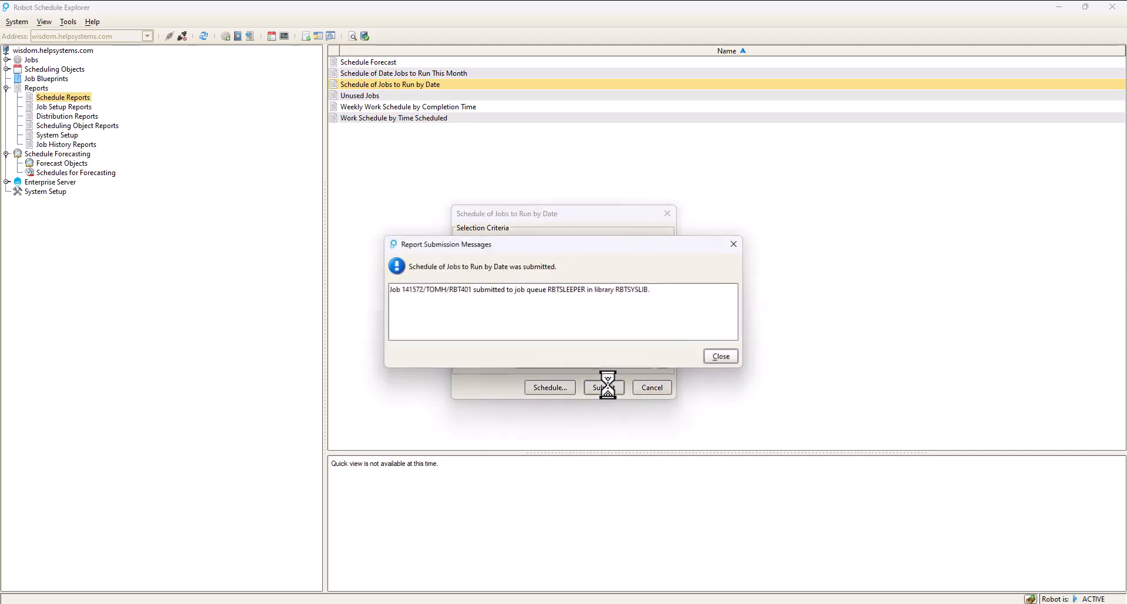
{"action": "left_click", "coordinate": [722, 356]}
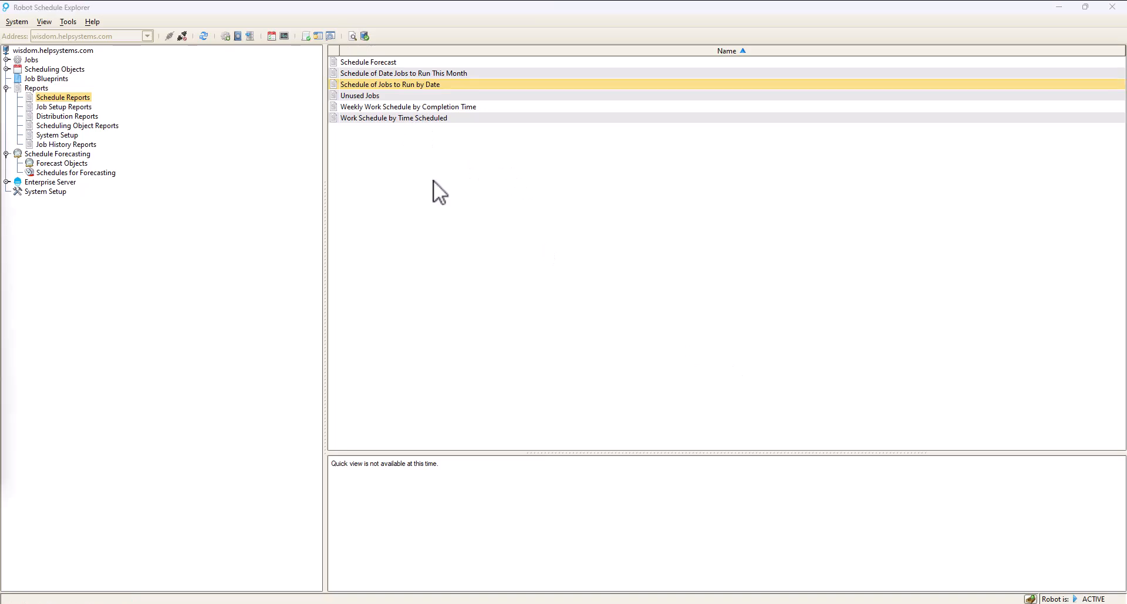
Step: Open the RBT401P spooled file created 11/20/2024 at 16:31:59 and read through its job schedule
{"action": "left_click_drag", "start_coordinate": [544, 160], "coordinate": [580, 130]}
{"action": "scroll", "coordinate": [698, 189], "scroll_direction": "down", "scroll_amount": 1}
{"action": "left_click_drag", "start_coordinate": [699, 189], "coordinate": [698, 450]}
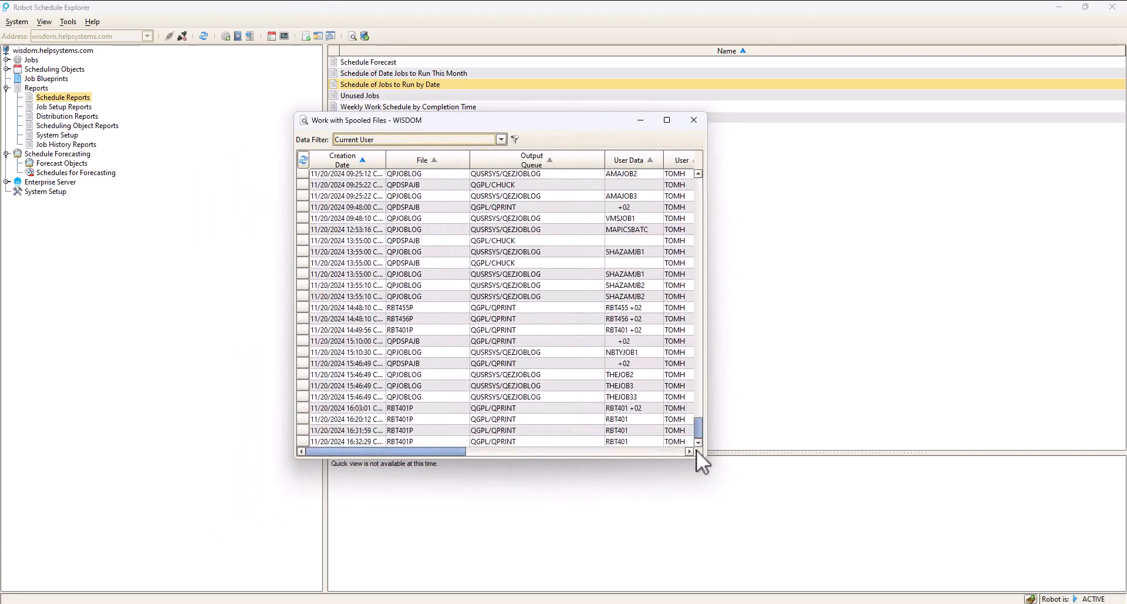
{"action": "left_click", "coordinate": [375, 431]}
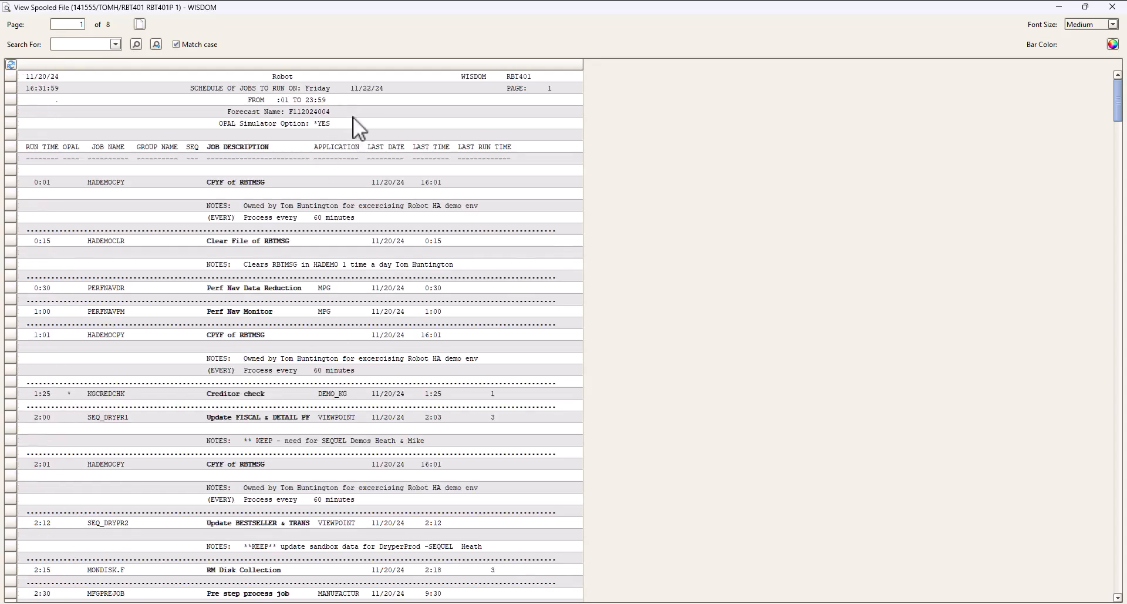
{"action": "scroll", "coordinate": [293, 235], "scroll_direction": "down", "scroll_amount": 9}
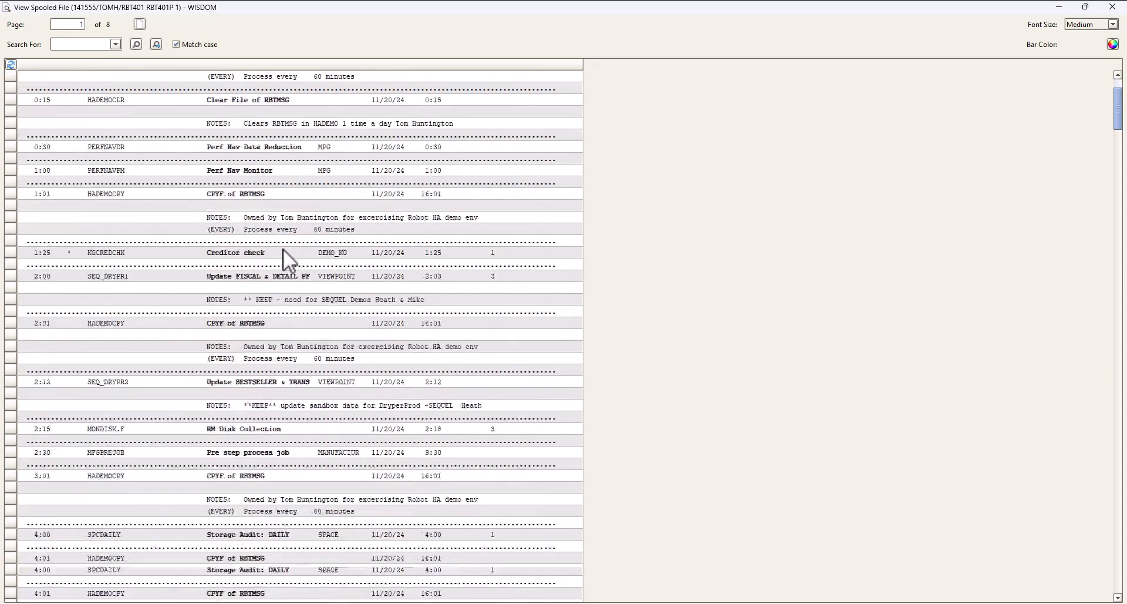
Step: Read through the Friday 11/22/24 job schedule as far as the jobs starting from 17:00 on page 7
{"action": "scroll", "coordinate": [282, 261], "scroll_direction": "down", "scroll_amount": 20}
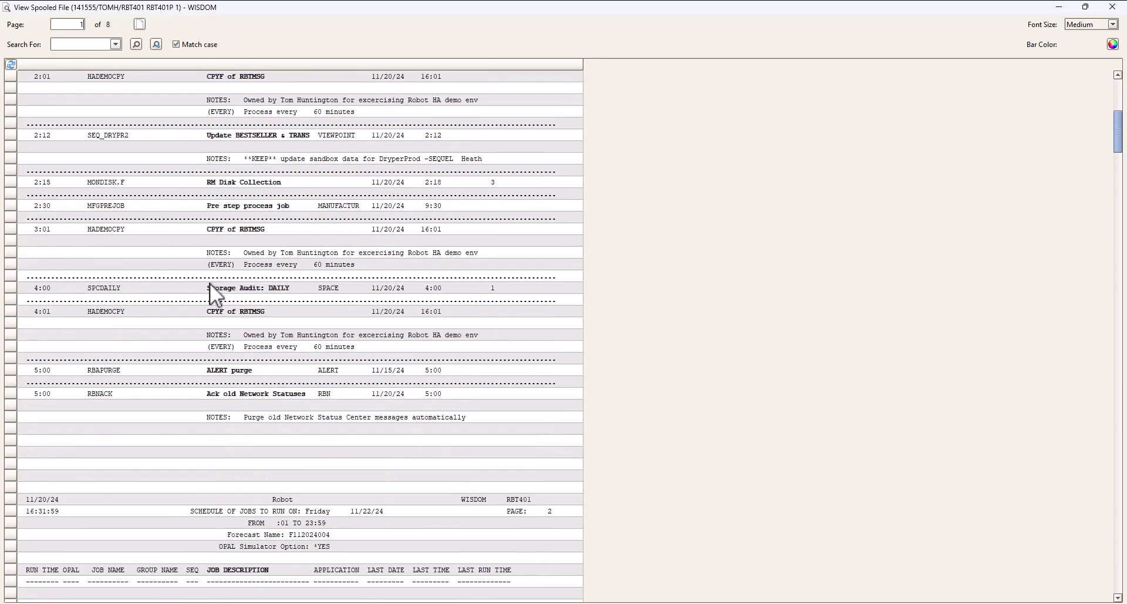
{"action": "scroll", "coordinate": [213, 318], "scroll_direction": "down", "scroll_amount": 20}
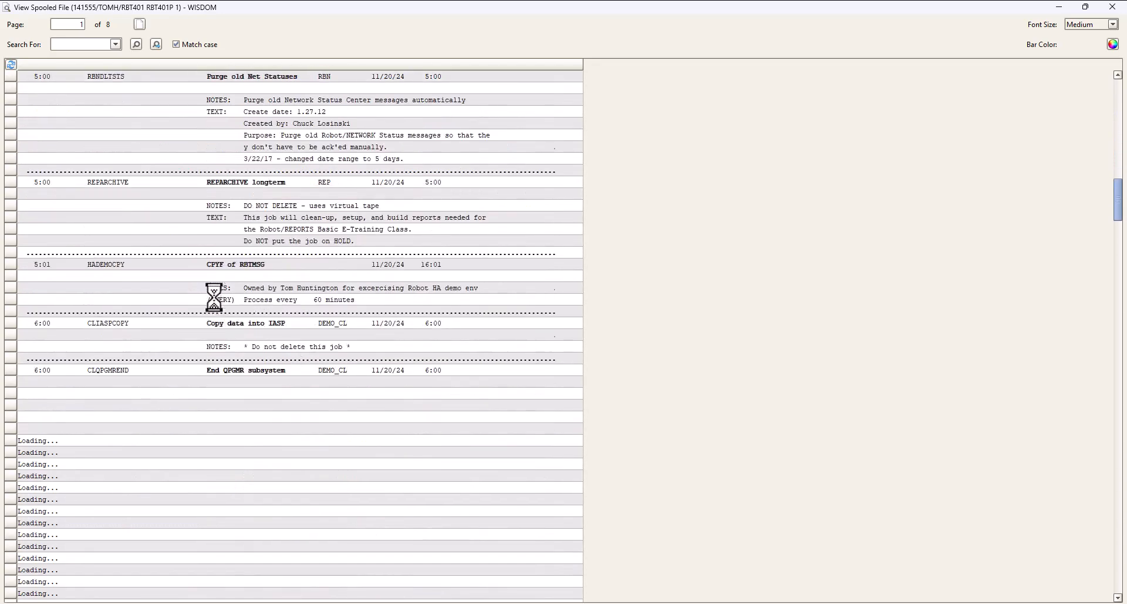
{"action": "scroll", "coordinate": [248, 290], "scroll_direction": "down", "scroll_amount": 3}
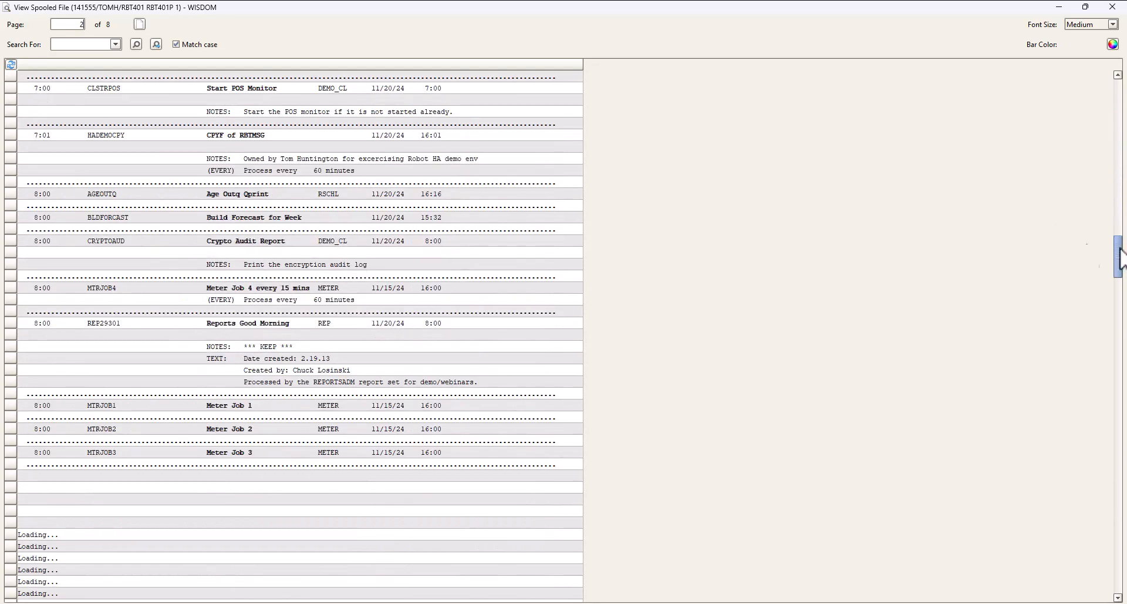
{"action": "left_click_drag", "start_coordinate": [1120, 259], "coordinate": [1107, 508]}
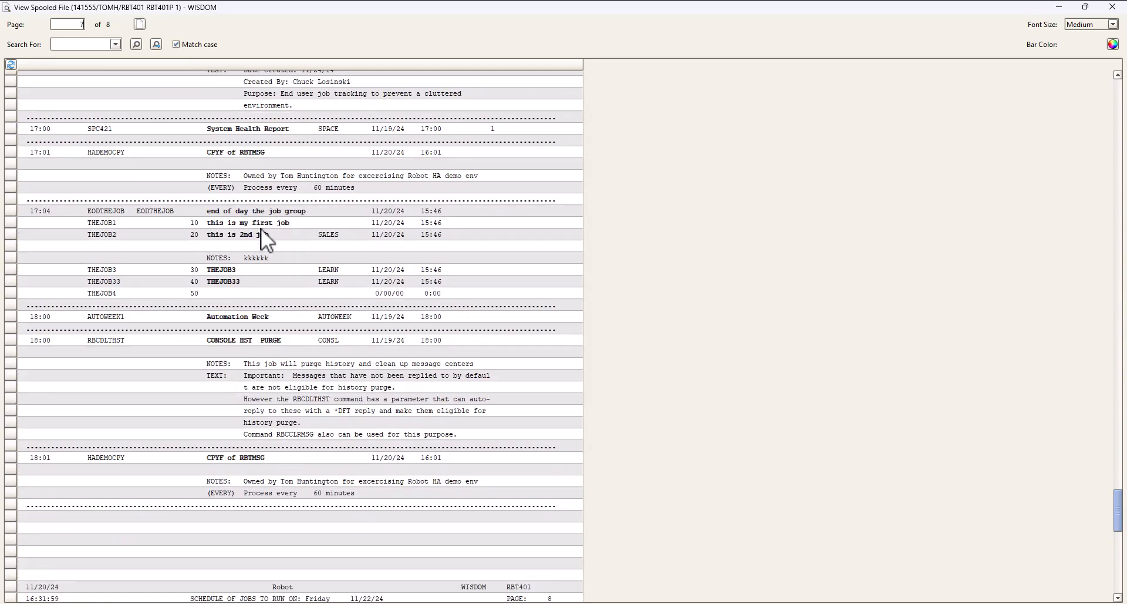
{"action": "scroll", "coordinate": [191, 171], "scroll_direction": "up", "scroll_amount": 1}
{"action": "scroll", "coordinate": [195, 167], "scroll_direction": "up", "scroll_amount": 1}
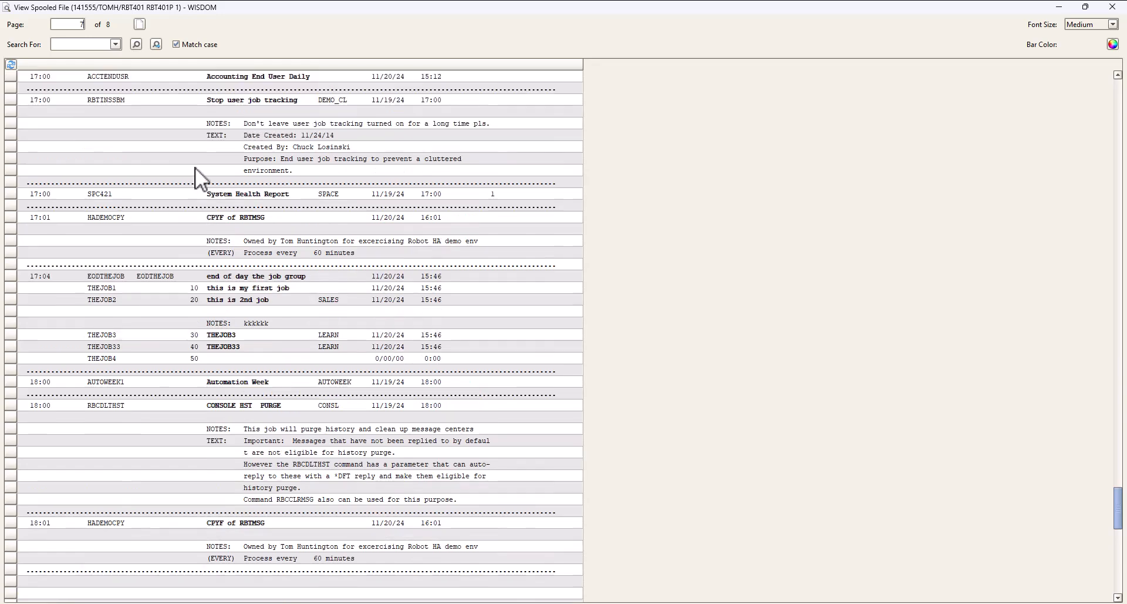
{"action": "scroll", "coordinate": [195, 167], "scroll_direction": "up", "scroll_amount": 1}
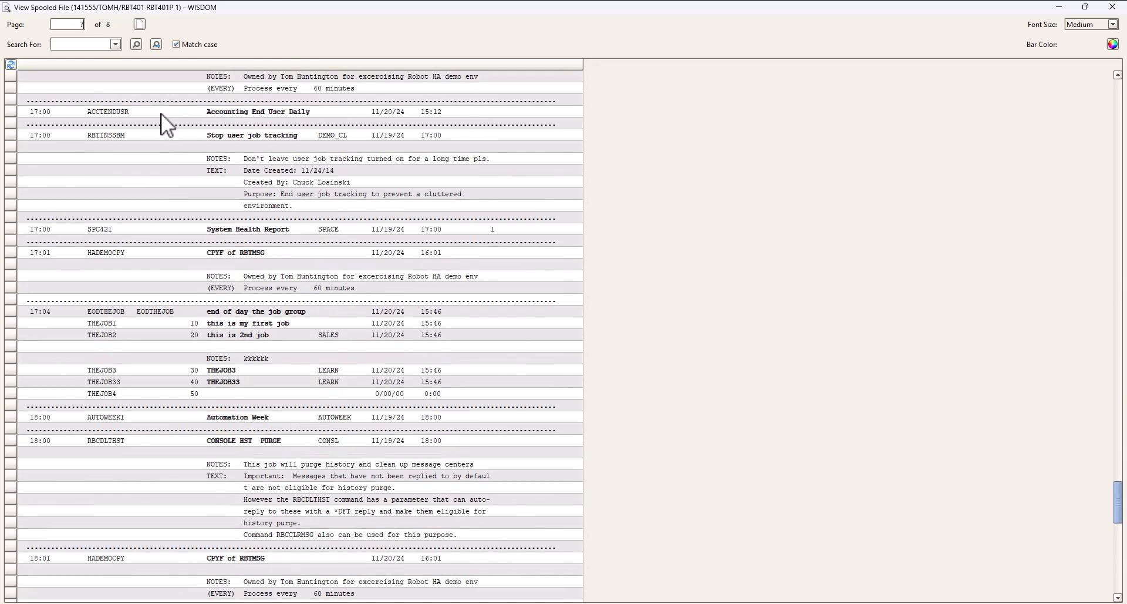
Step: Highlight the ACCTENDUSR line and the EODTHEJOB group's lines for comparison, and close the 11/22/24 spooled file
{"action": "left_click", "coordinate": [161, 111]}
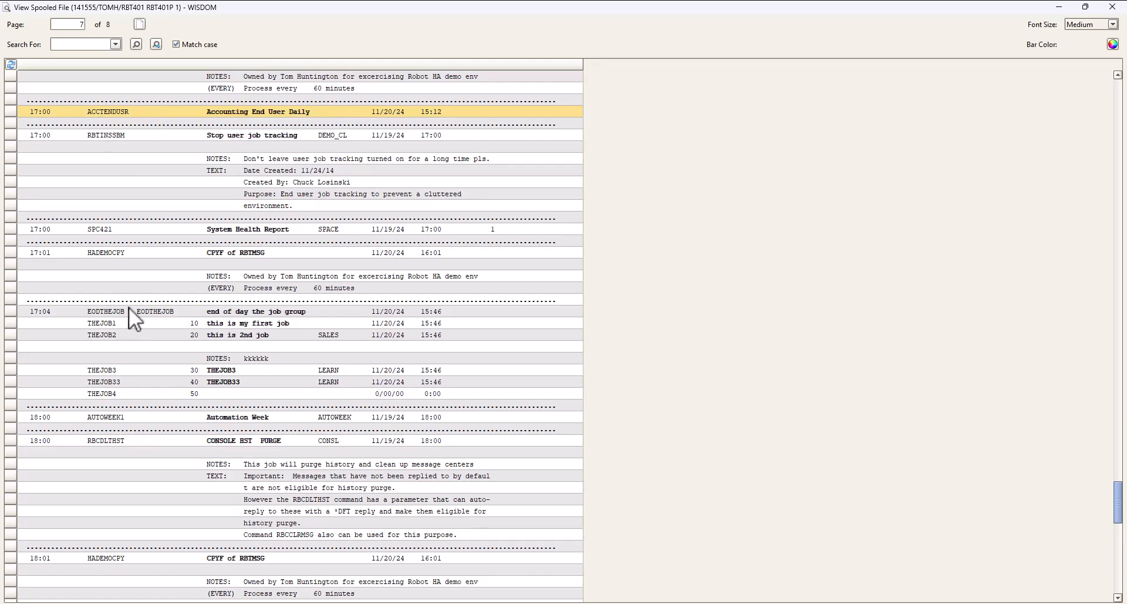
{"action": "left_click_drag", "start_coordinate": [129, 310], "coordinate": [131, 395]}
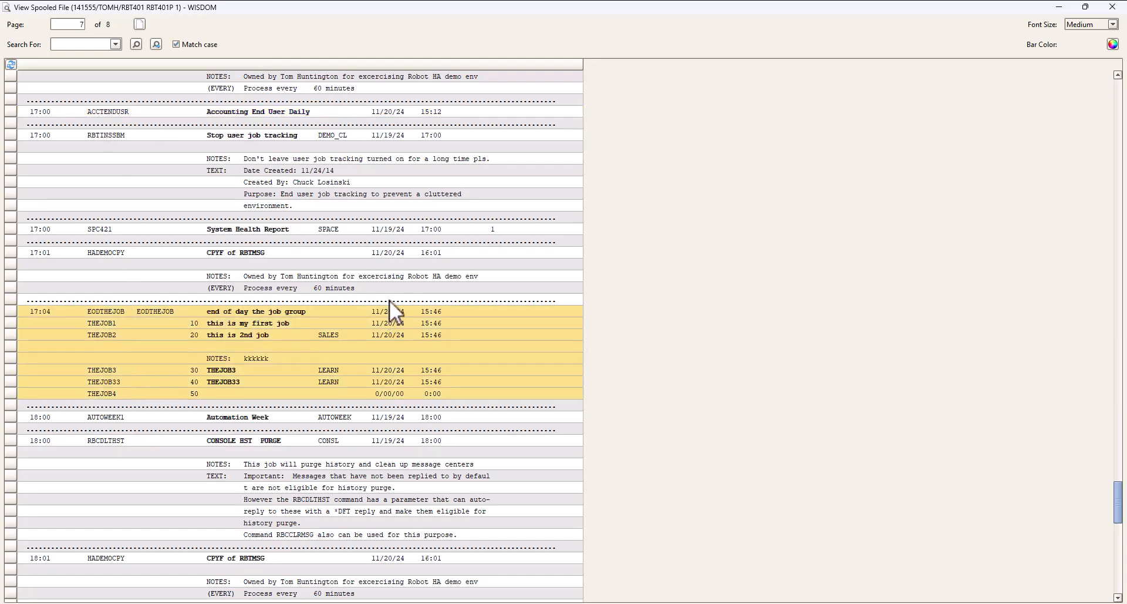
{"action": "left_click", "coordinate": [303, 114]}
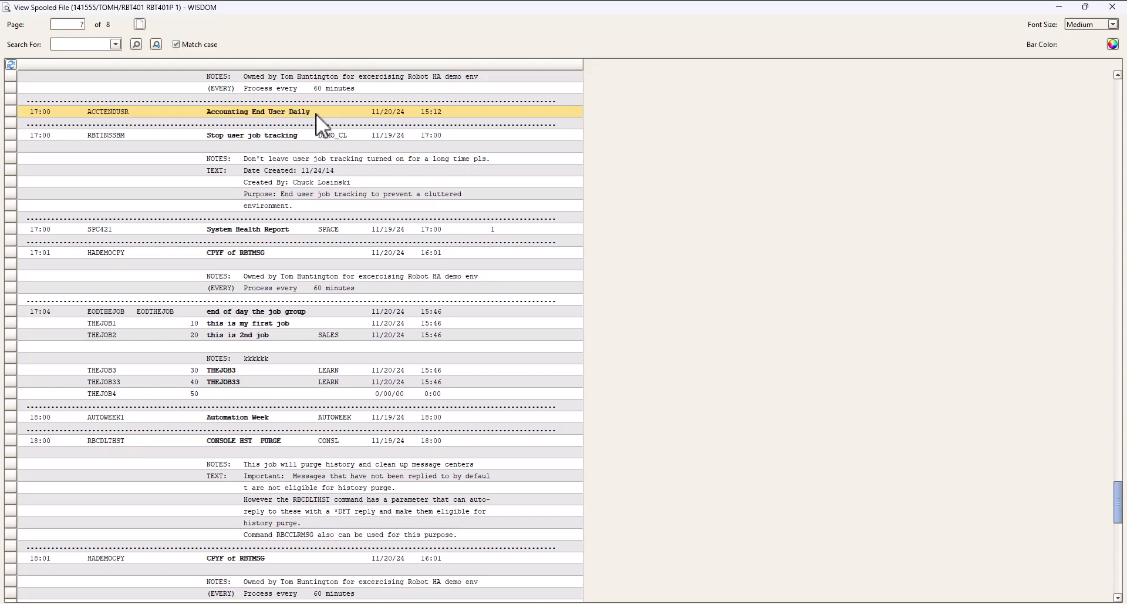
{"action": "left_click", "coordinate": [1111, 6]}
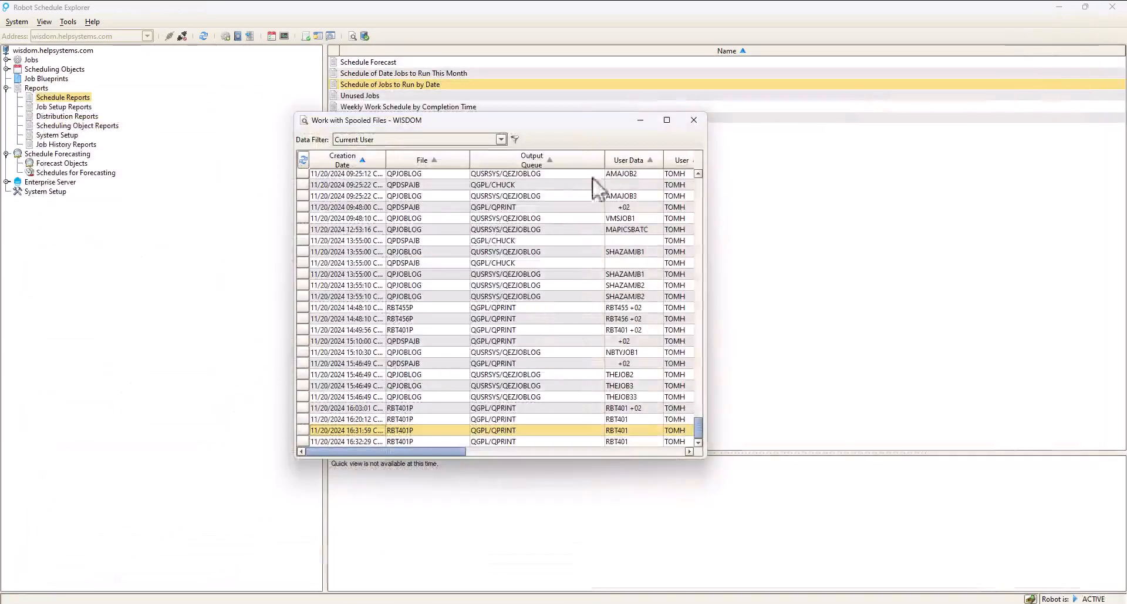
Step: Open the RBT401P spooled file created 11/20/2024 at 16:32:29 and look through its Saturday 11/23/24 job schedule
{"action": "double_click", "coordinate": [438, 440]}
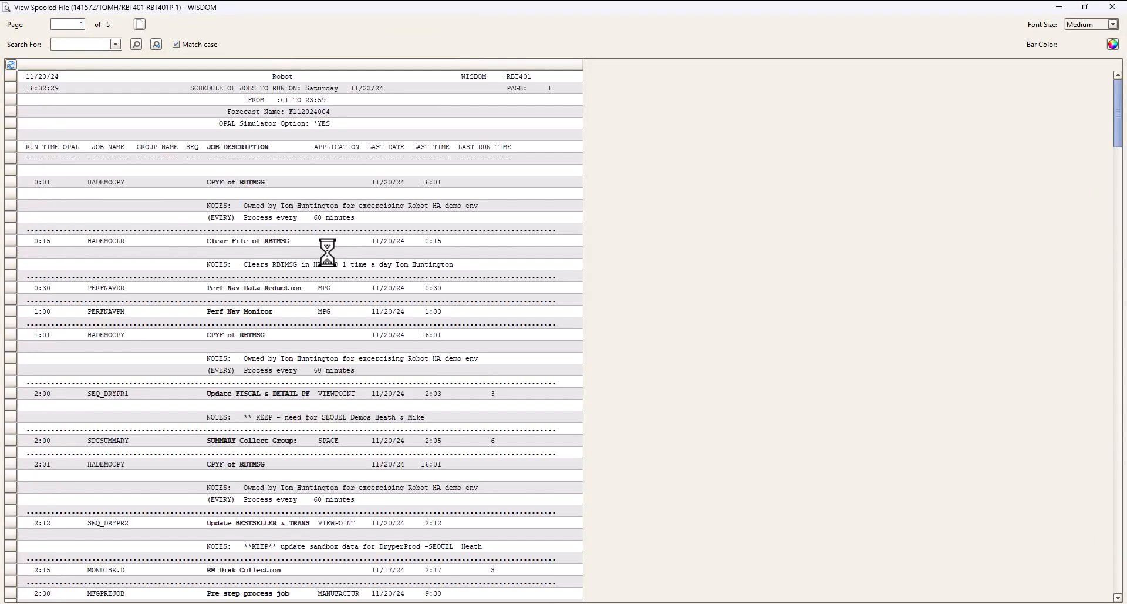
{"action": "left_click_drag", "start_coordinate": [1120, 114], "coordinate": [1096, 287]}
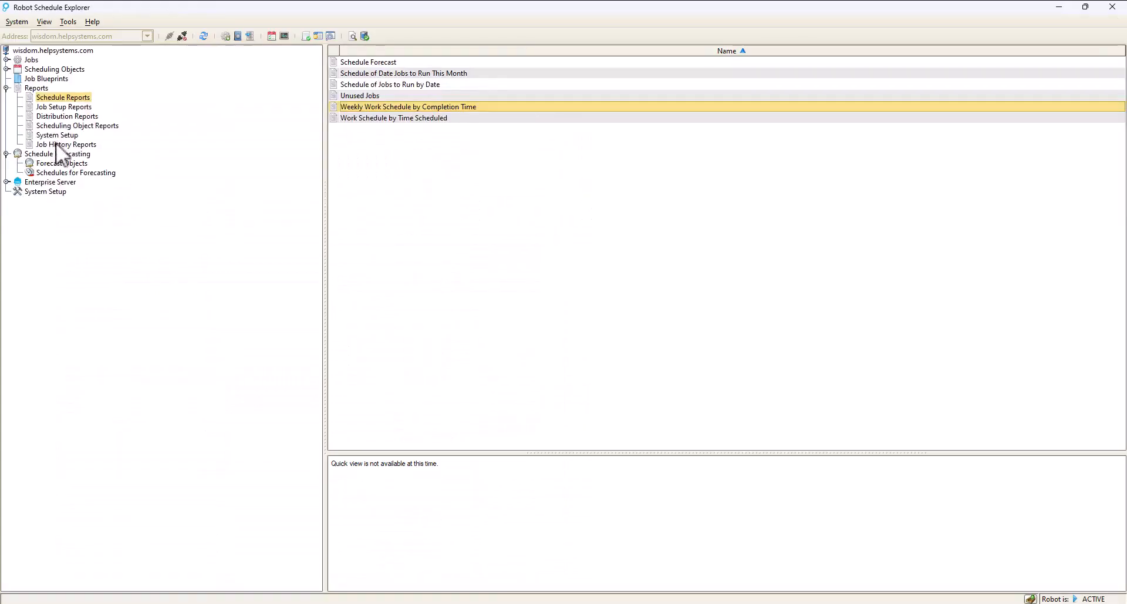
Step: Set up a Good Morning Report that includes jobs that varied from forecast F112024004, and cancel it without submitting
{"action": "left_click", "coordinate": [58, 145]}
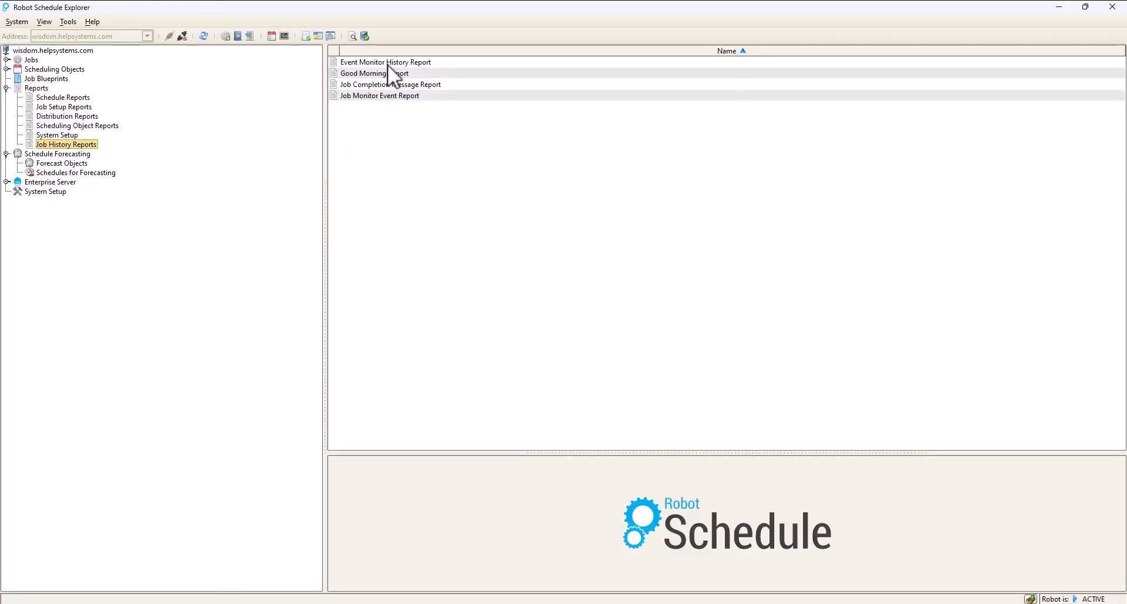
{"action": "left_click", "coordinate": [386, 74]}
{"action": "right_click", "coordinate": [386, 75]}
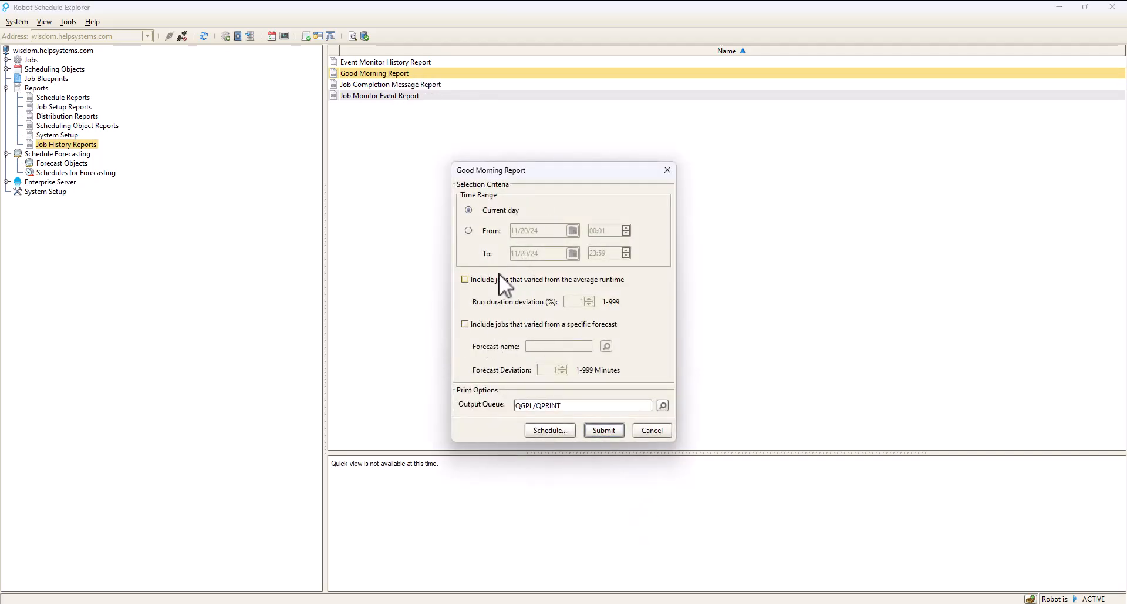
{"action": "left_click", "coordinate": [465, 324]}
{"action": "left_click", "coordinate": [607, 346]}
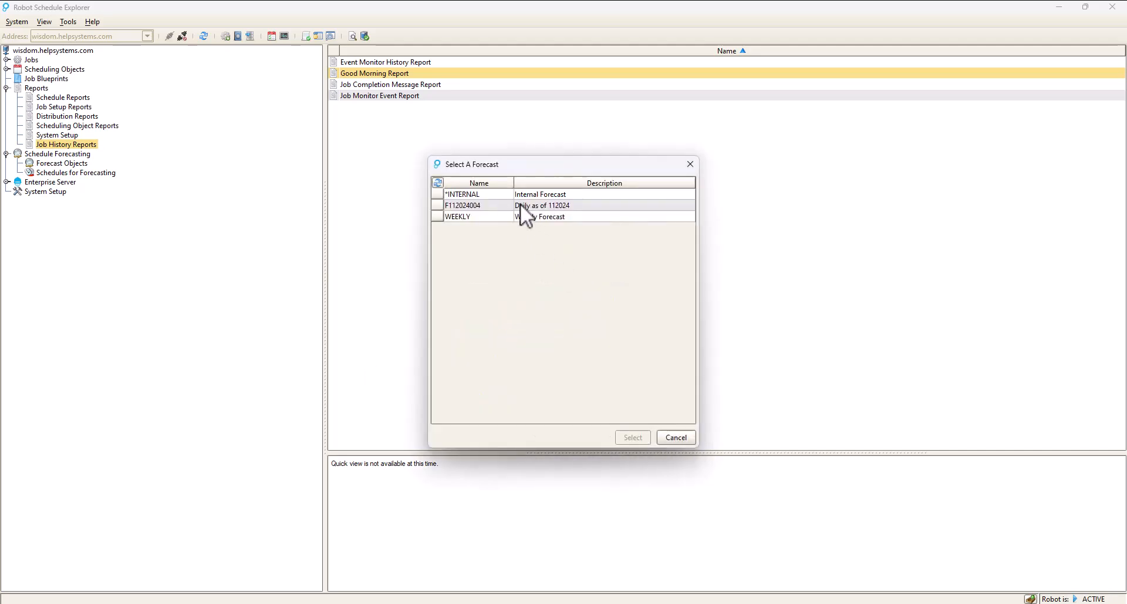
{"action": "left_click", "coordinate": [520, 205]}
{"action": "left_click", "coordinate": [633, 438]}
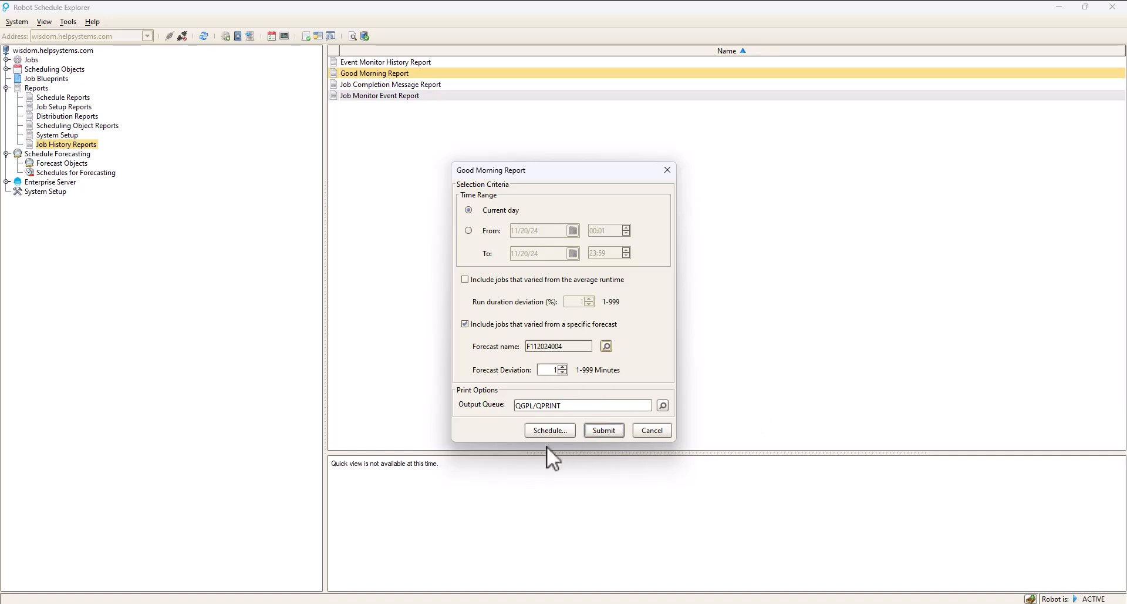
{"action": "left_click", "coordinate": [653, 430]}
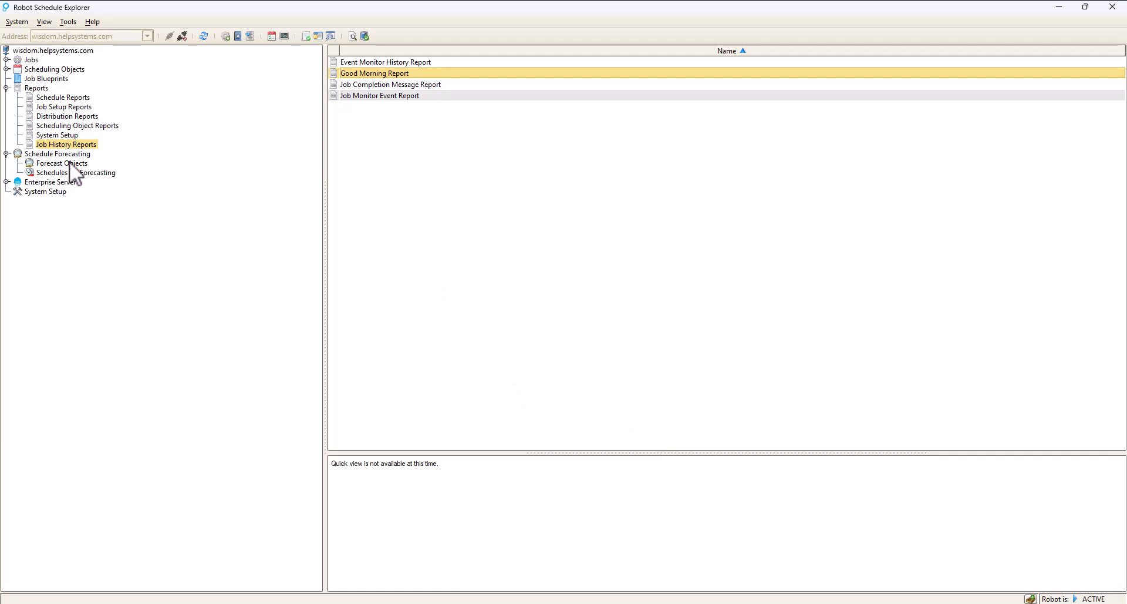
Step: Submit the printed Schedule Forecast report for forecast object F112024004 to output queue QGPL/QPRINT
{"action": "left_click", "coordinate": [35, 162]}
{"action": "left_click", "coordinate": [361, 71]}
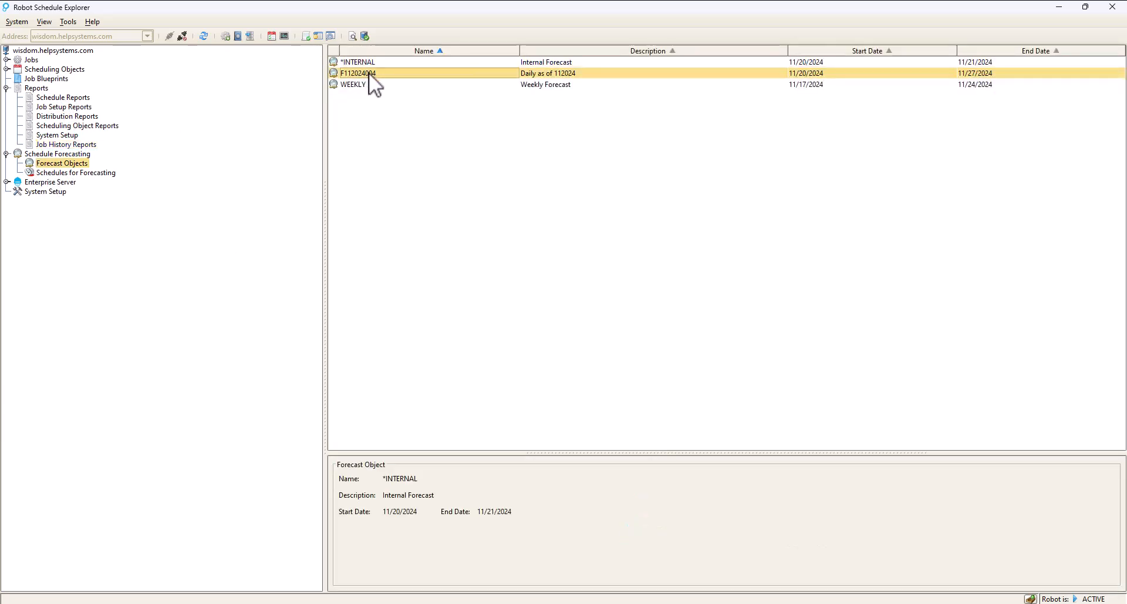
{"action": "right_click", "coordinate": [369, 73]}
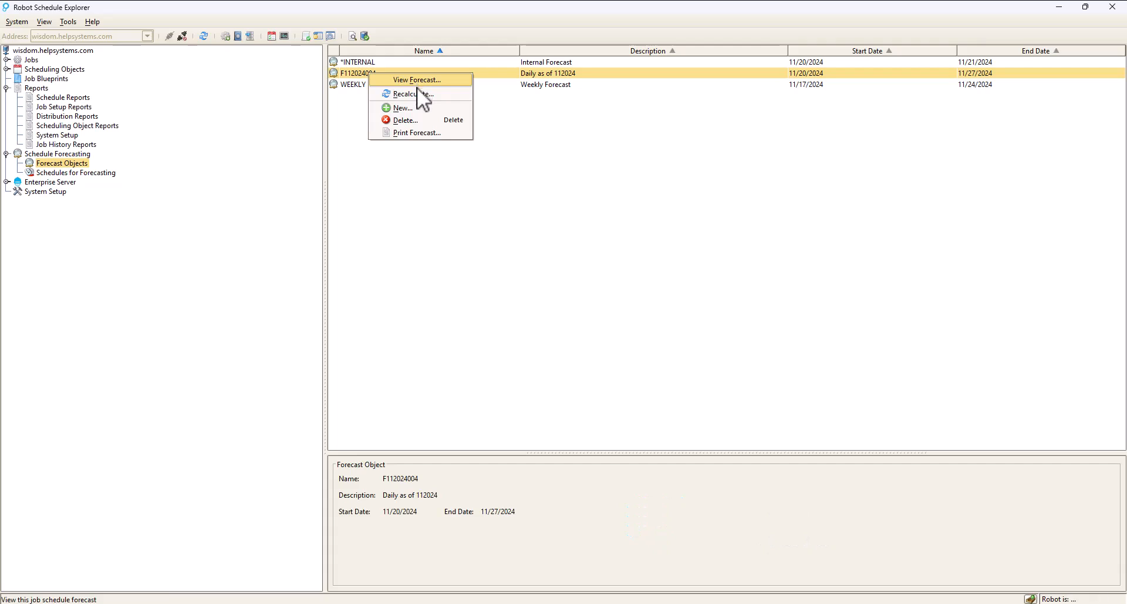
{"action": "left_click", "coordinate": [416, 132]}
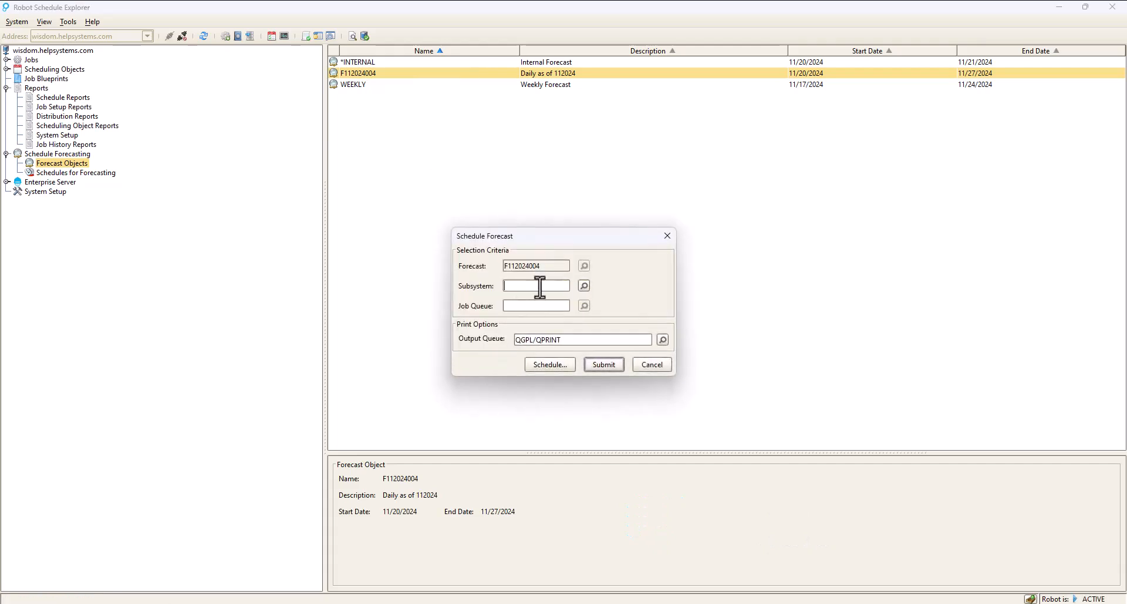
{"action": "left_click", "coordinate": [590, 367]}
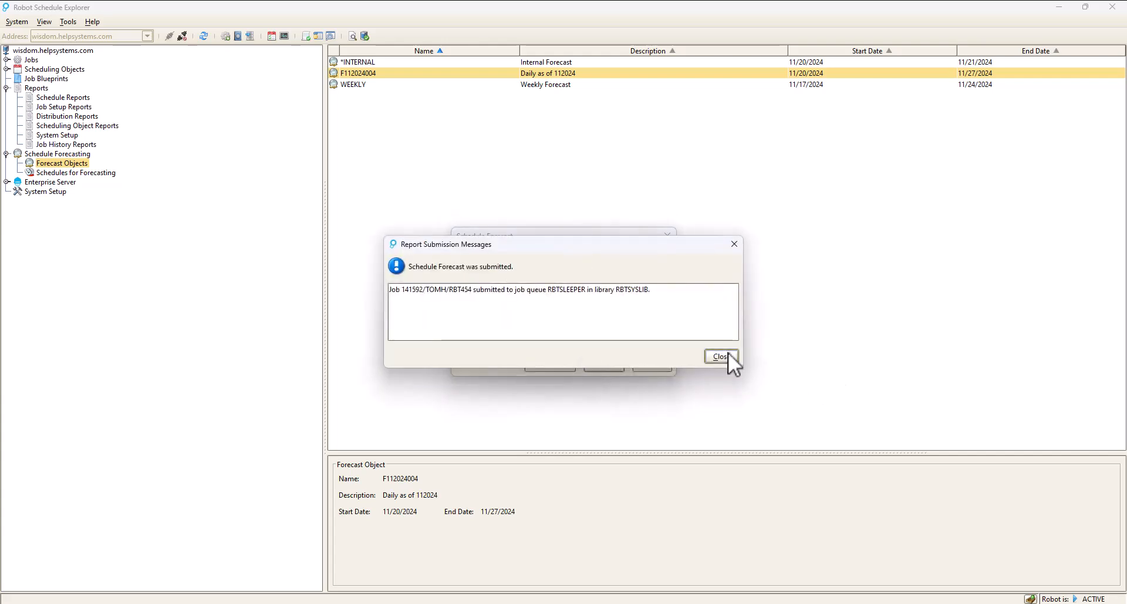
{"action": "left_click", "coordinate": [726, 355]}
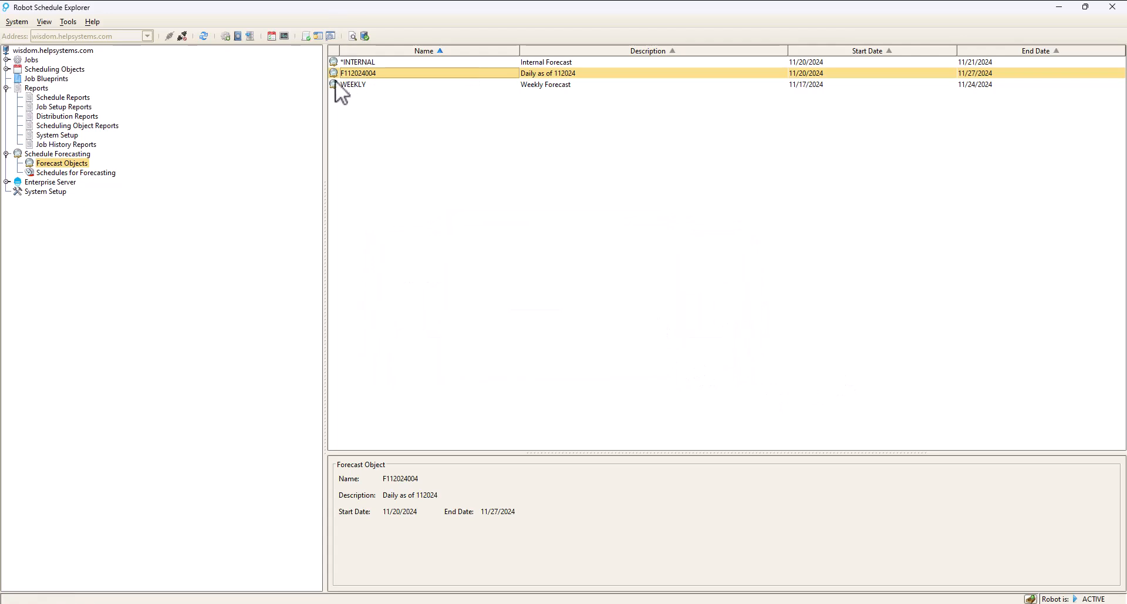
Step: Open the properties of the BLDFORCAST job from the list of all jobs and display its command entries
{"action": "left_click", "coordinate": [29, 68]}
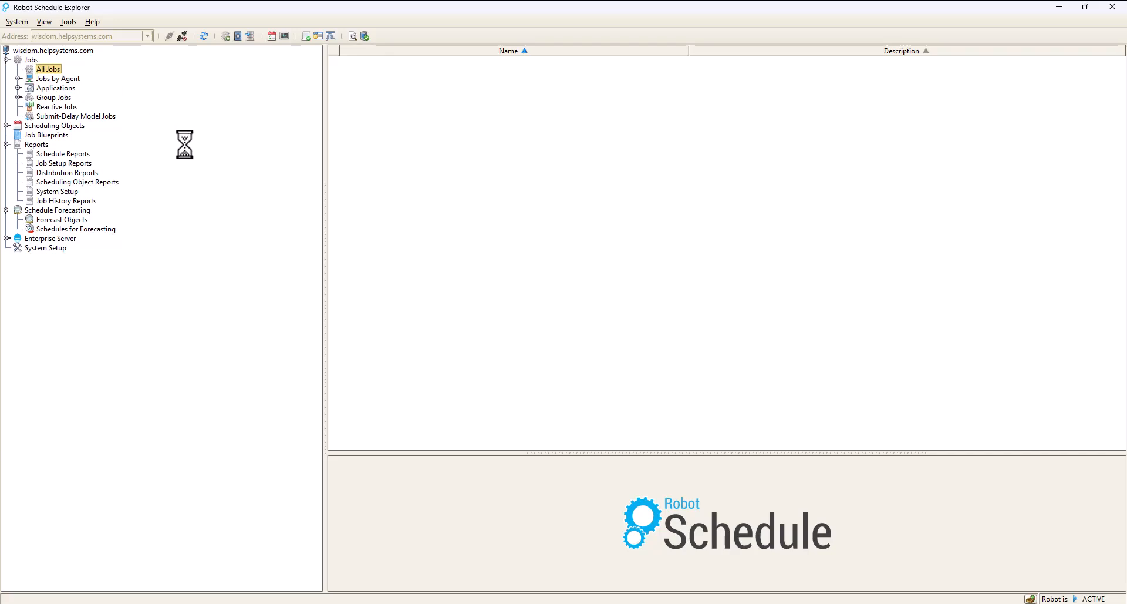
{"action": "left_click", "coordinate": [362, 186]}
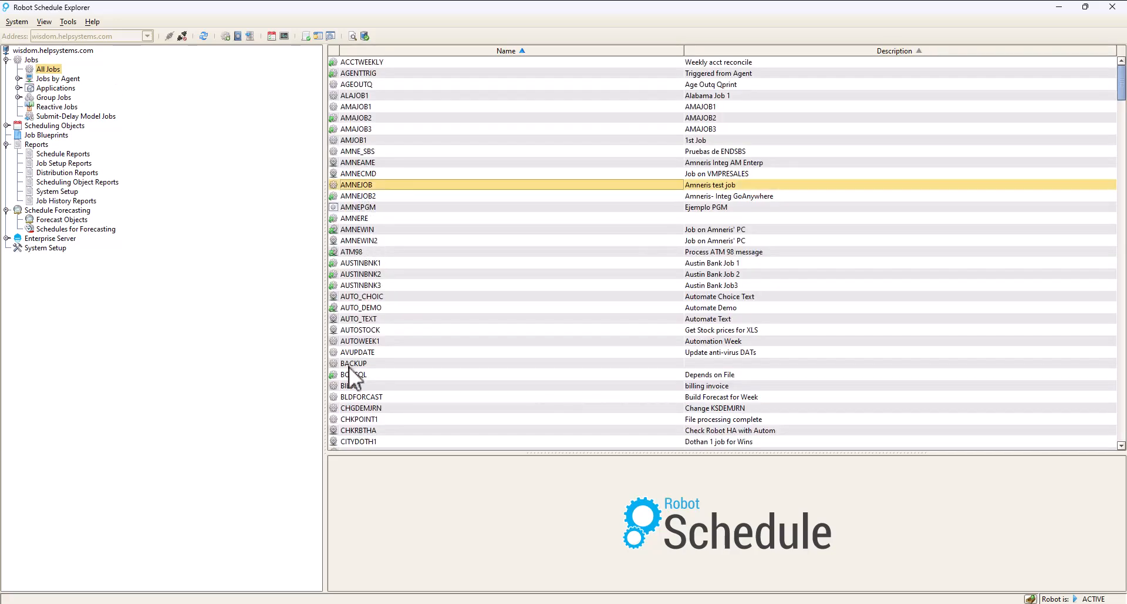
{"action": "left_click", "coordinate": [358, 397]}
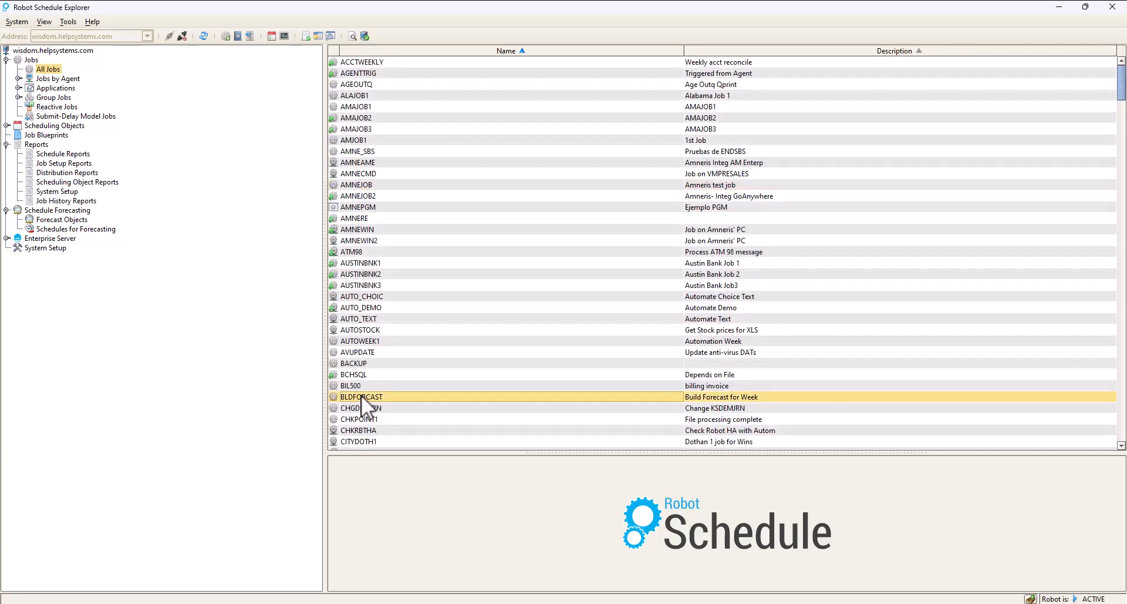
{"action": "double_click", "coordinate": [361, 394]}
{"action": "left_click", "coordinate": [463, 139]}
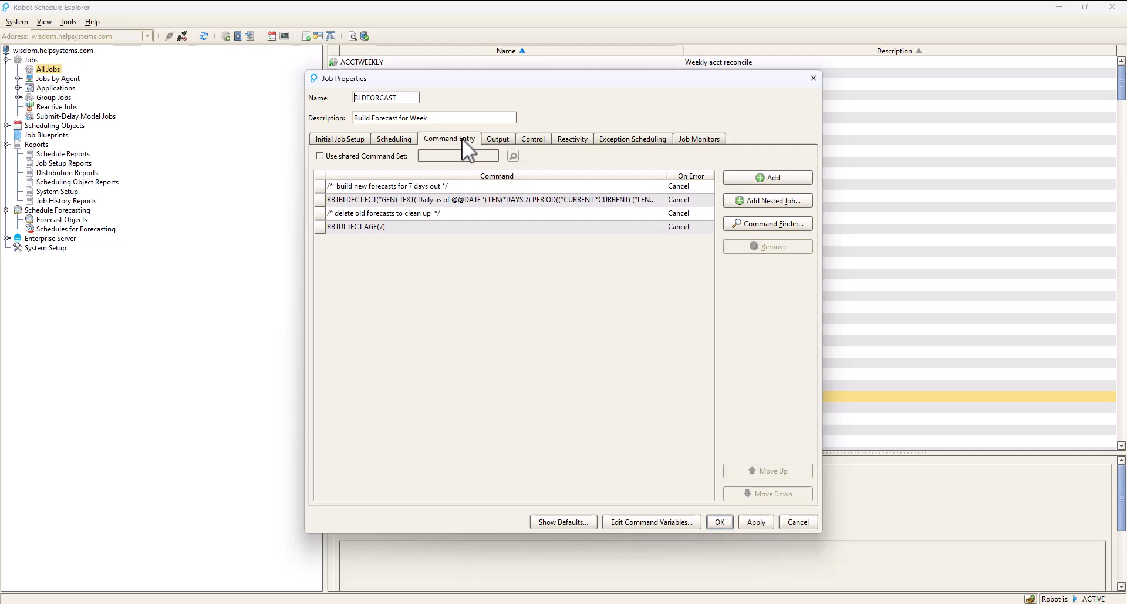
Step: Examine the RBTBLDFCT command's parameters and the RBTDLTFCT cleanup command, and close the job properties
{"action": "left_click", "coordinate": [379, 186]}
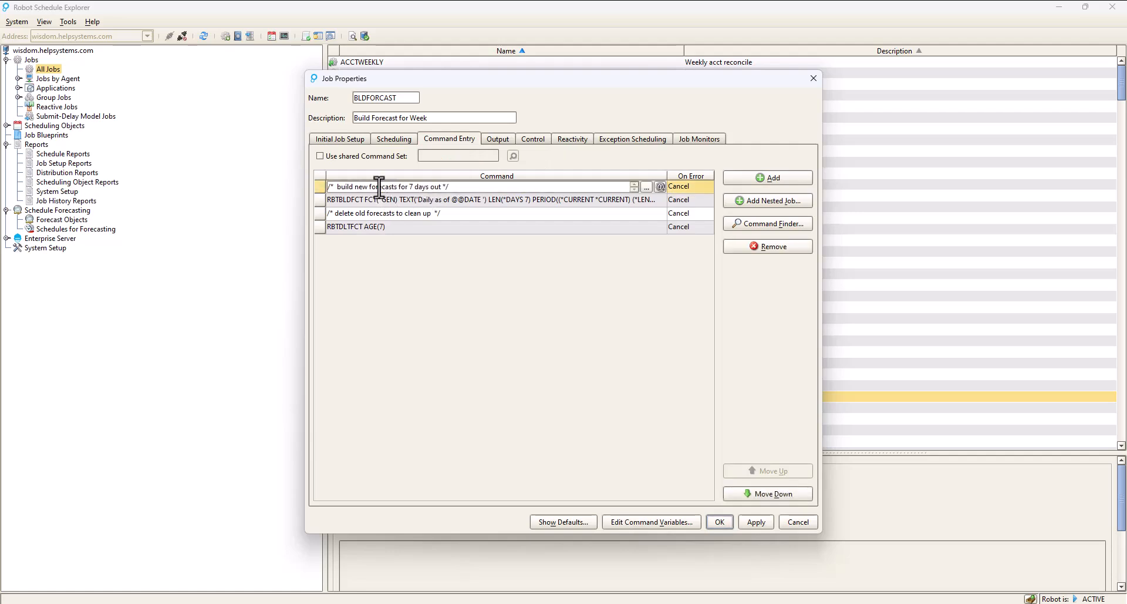
{"action": "left_click", "coordinate": [421, 199]}
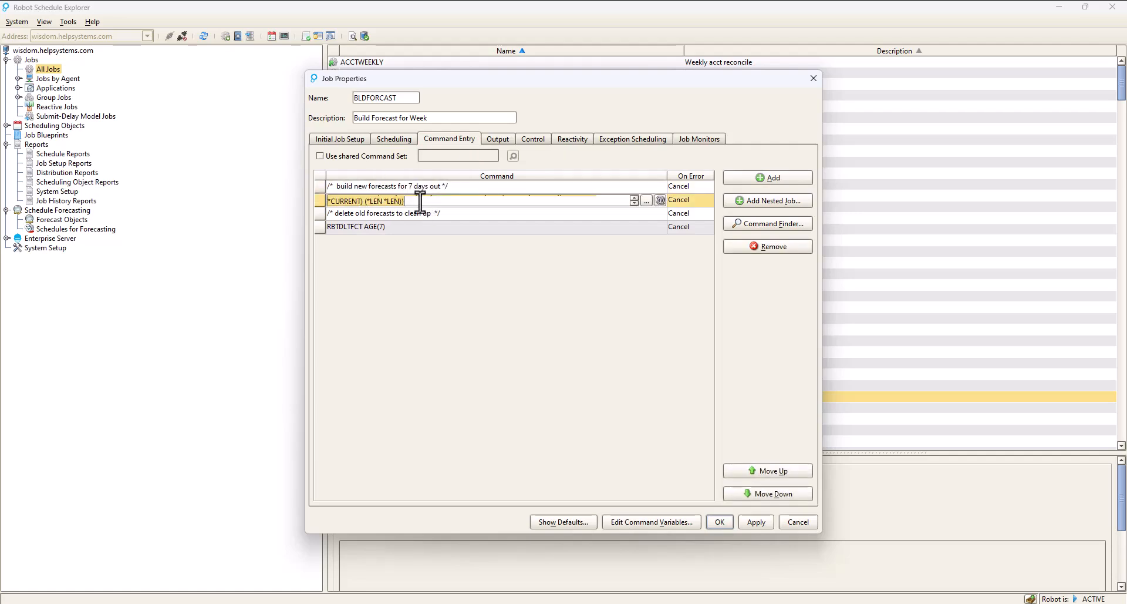
{"action": "left_click", "coordinate": [646, 201]}
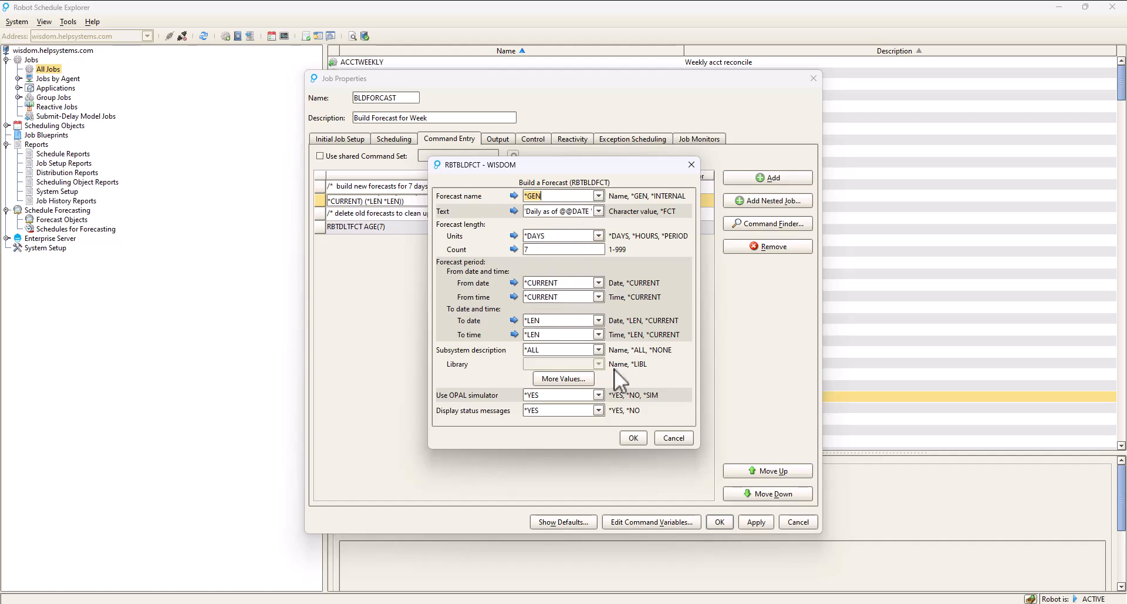
{"action": "left_click", "coordinate": [679, 439]}
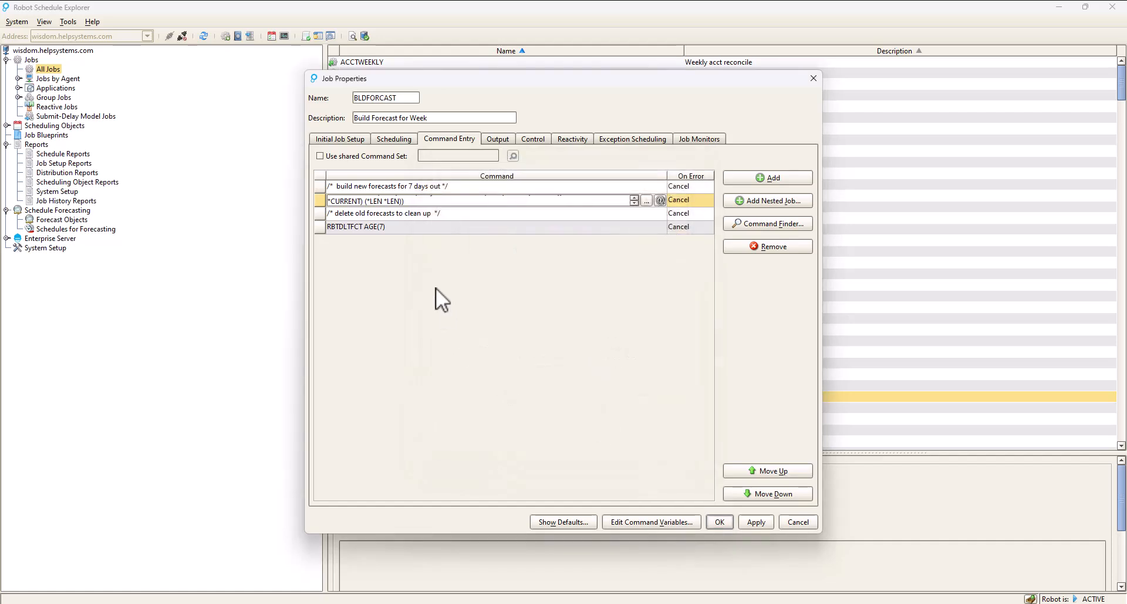
{"action": "left_click", "coordinate": [410, 228]}
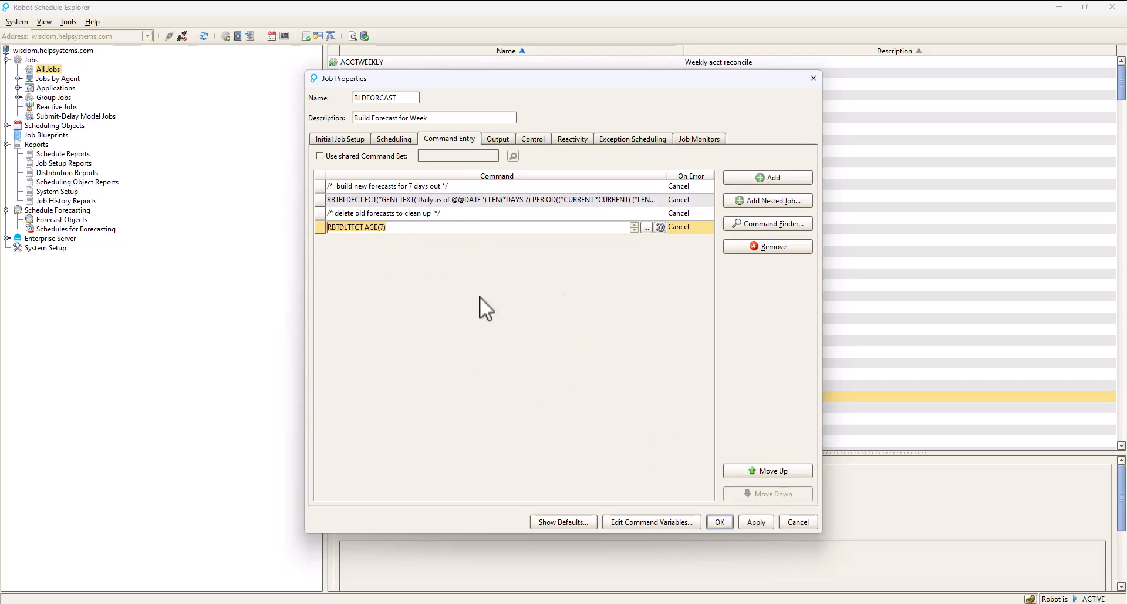
{"action": "left_click", "coordinate": [718, 522]}
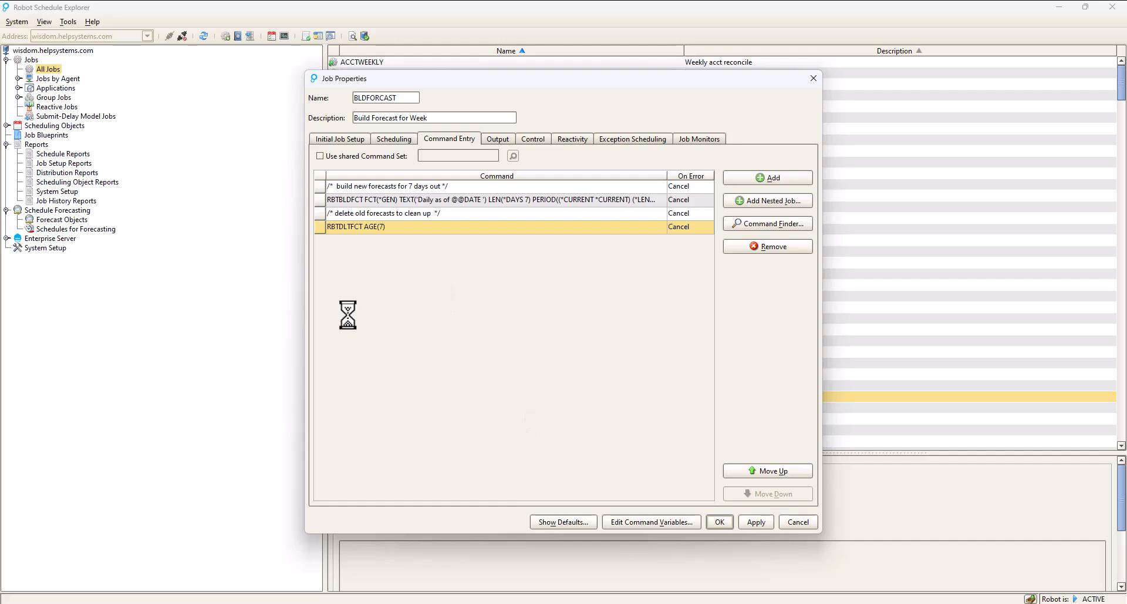
Step: Check the schedule override options for the BLDFORCAST job
{"action": "right_click", "coordinate": [365, 398]}
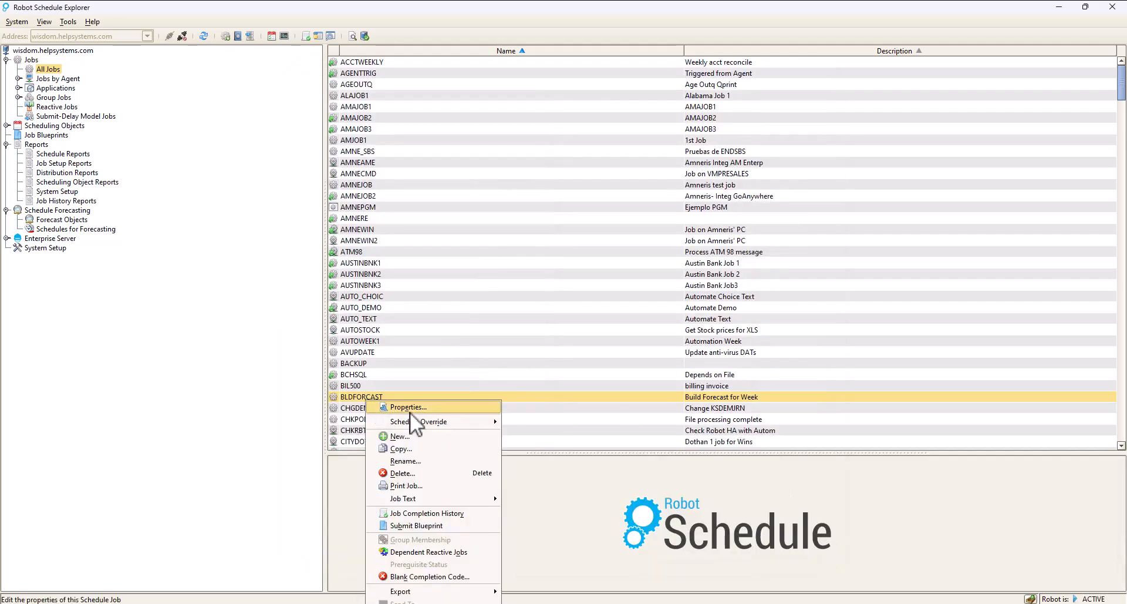
{"action": "mouse_move", "coordinate": [419, 422]}
{"action": "left_click", "coordinate": [528, 423]}
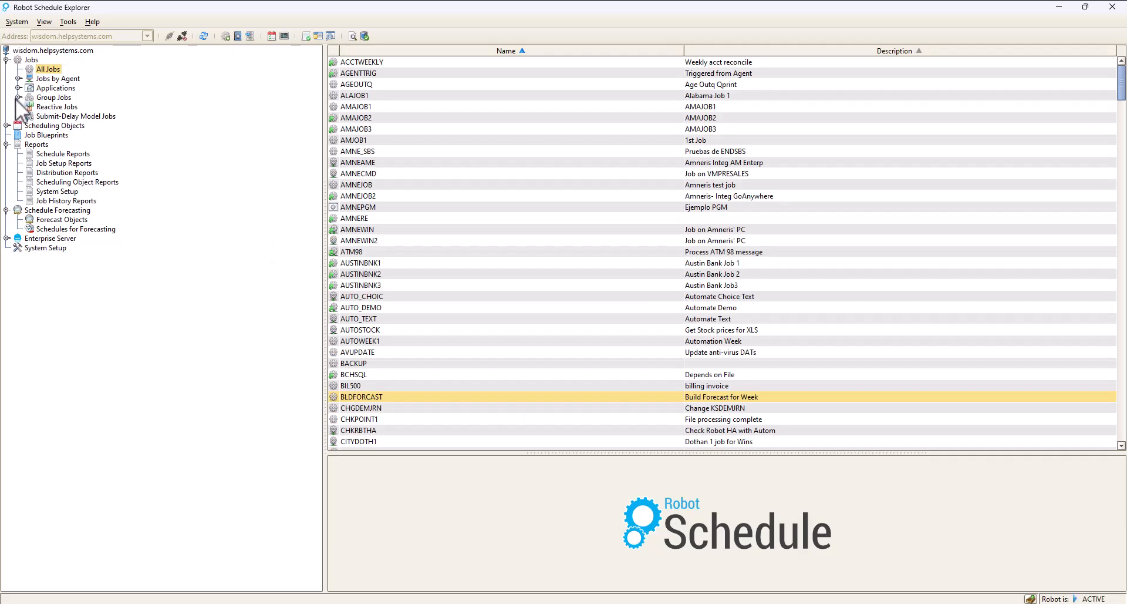
Step: Open the properties of the EODTHEJOB group, check its ACCTENDUSR reactive prerequisite, and close the properties without changes
{"action": "left_click", "coordinate": [53, 115]}
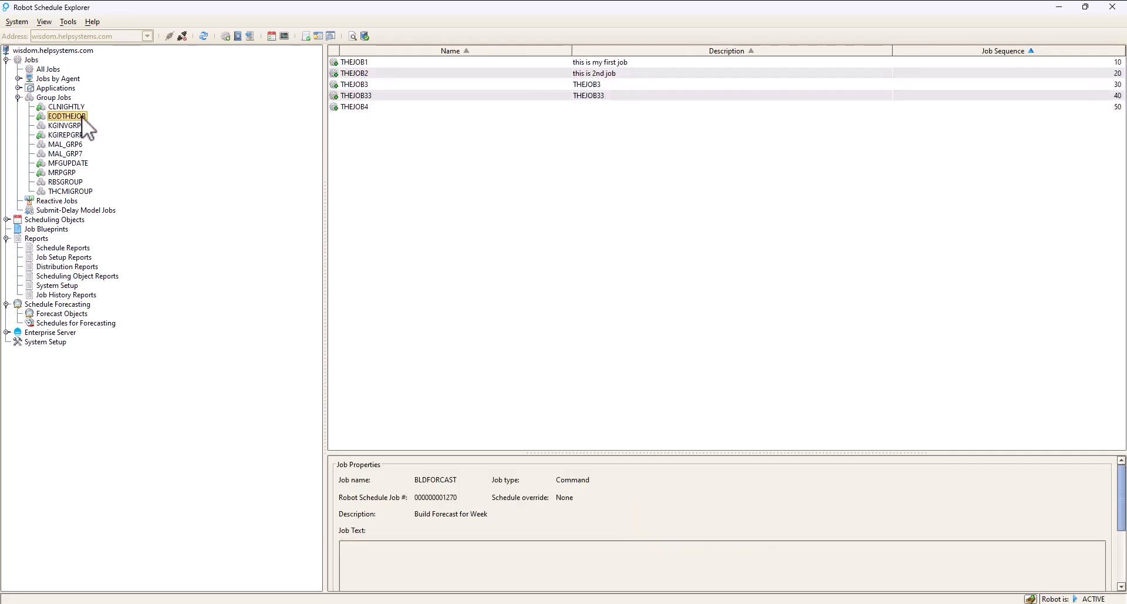
{"action": "right_click", "coordinate": [82, 115]}
{"action": "left_click", "coordinate": [122, 124]}
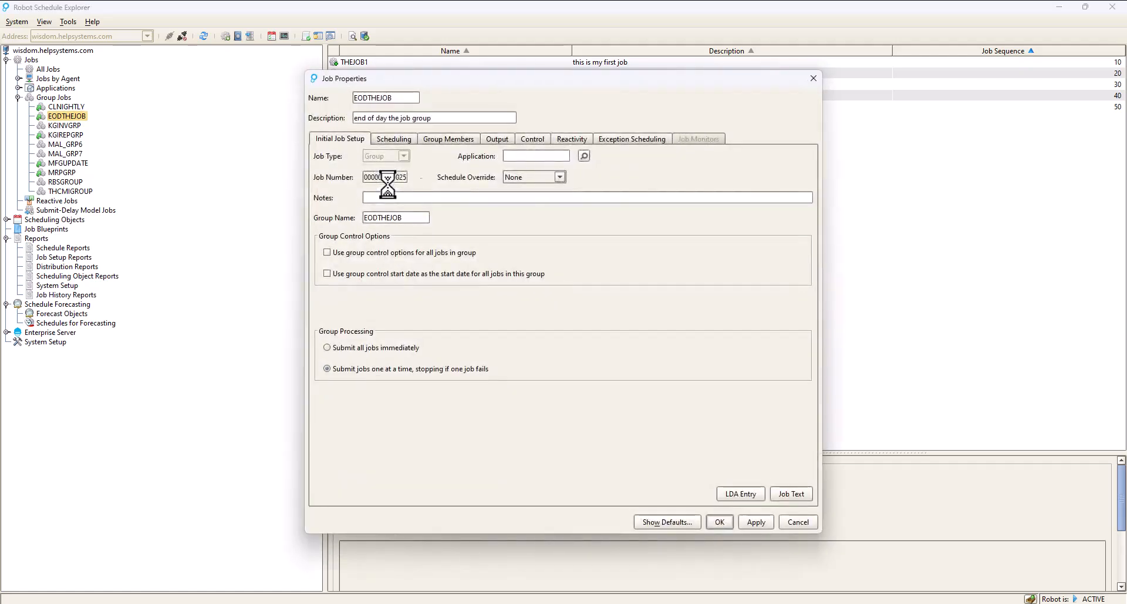
{"action": "left_click", "coordinate": [578, 138]}
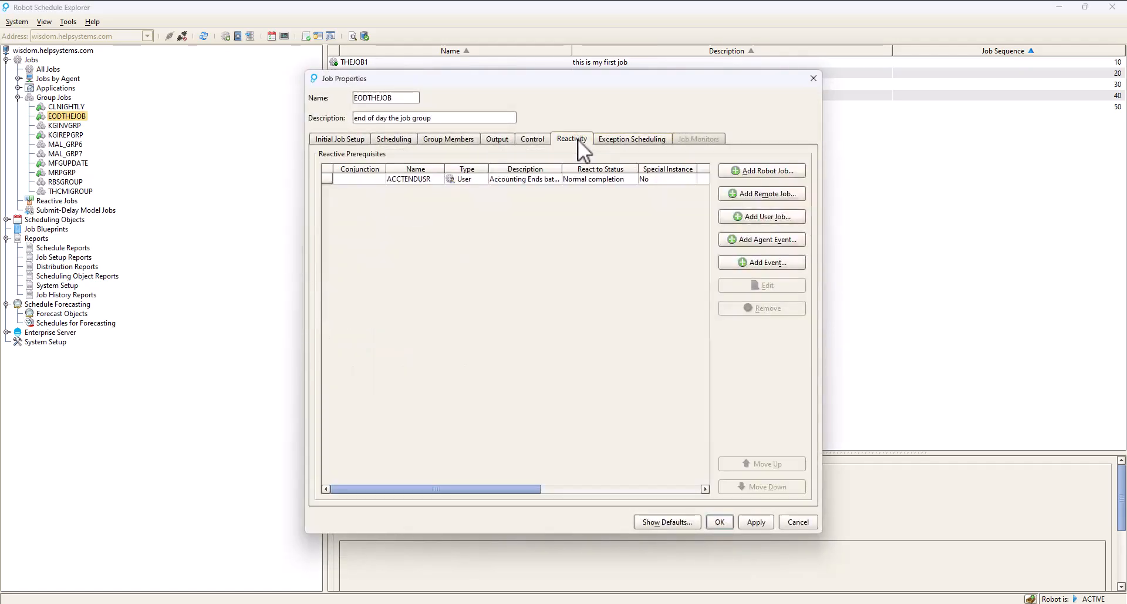
{"action": "left_click", "coordinate": [417, 177]}
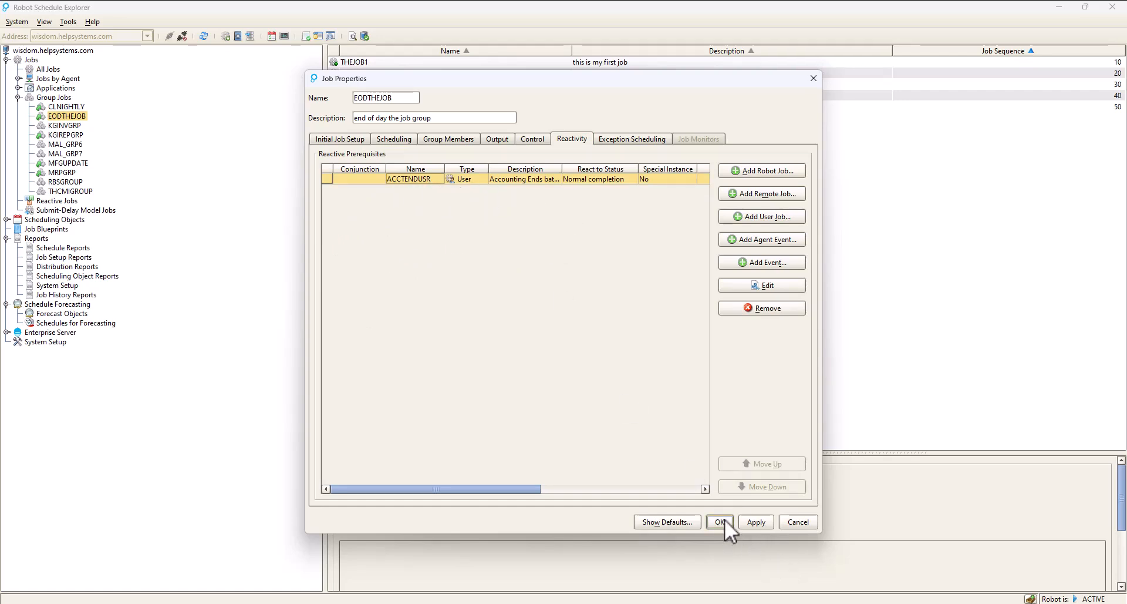
{"action": "left_click_drag", "start_coordinate": [508, 489], "coordinate": [483, 493]}
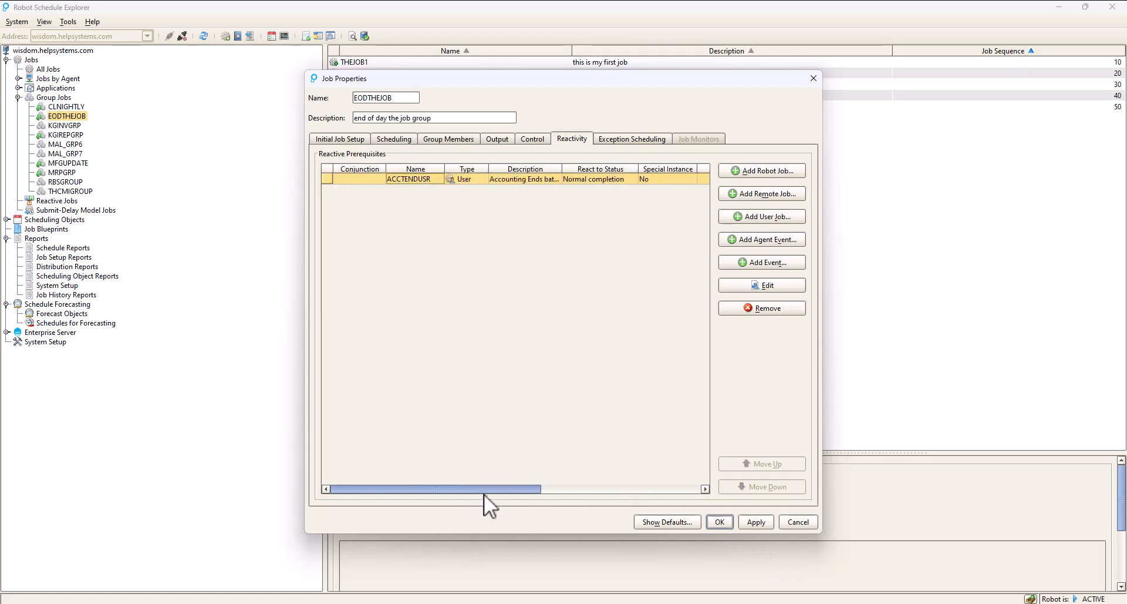
{"action": "left_click", "coordinate": [800, 521]}
Step: Switch to 5250 Display session A, recall the command ROBOTLIB/SNDRBTDTA PRQJOB(ACCTENDUSR) STATUS(C), and run it
{"action": "mouse_move", "coordinate": [565, 603]}
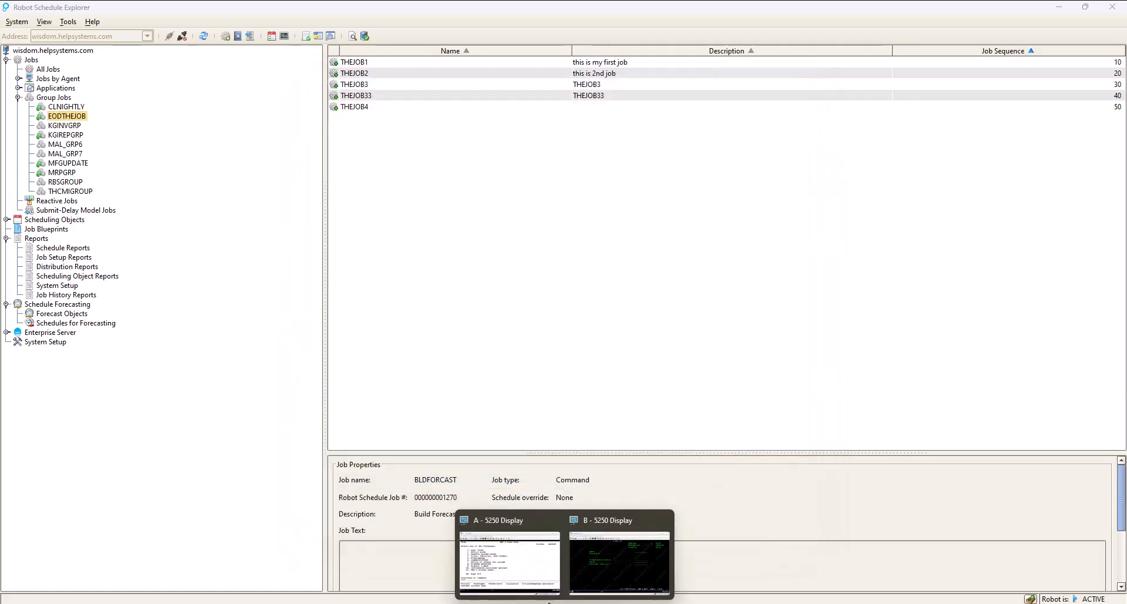
{"action": "left_click", "coordinate": [477, 522]}
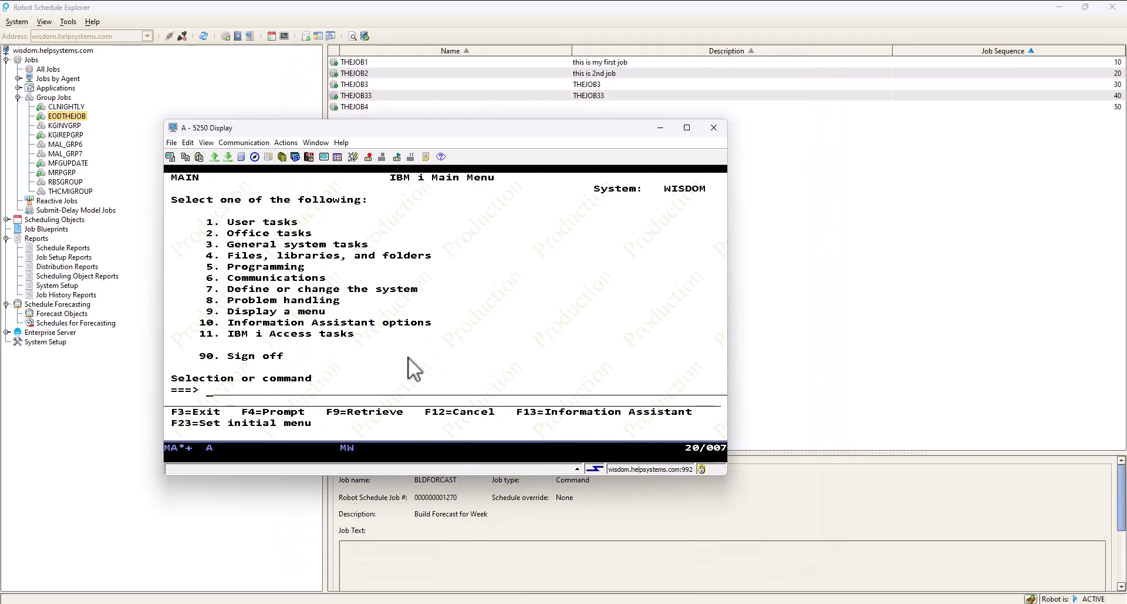
{"action": "type", "text": "rbo"}
{"action": "key", "text": "F9"}
{"action": "key", "text": "F9"}
{"action": "key", "text": "F9"}
{"action": "key", "text": "F9"}
{"action": "key", "text": "F9"}
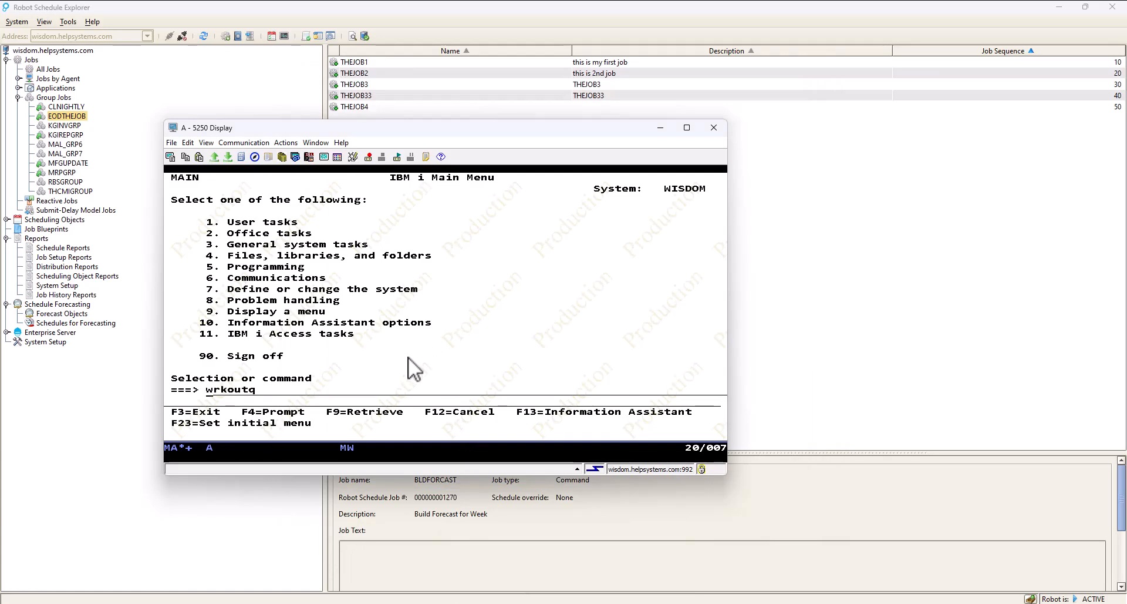
{"action": "key", "text": "F9"}
{"action": "key", "text": "F9"}
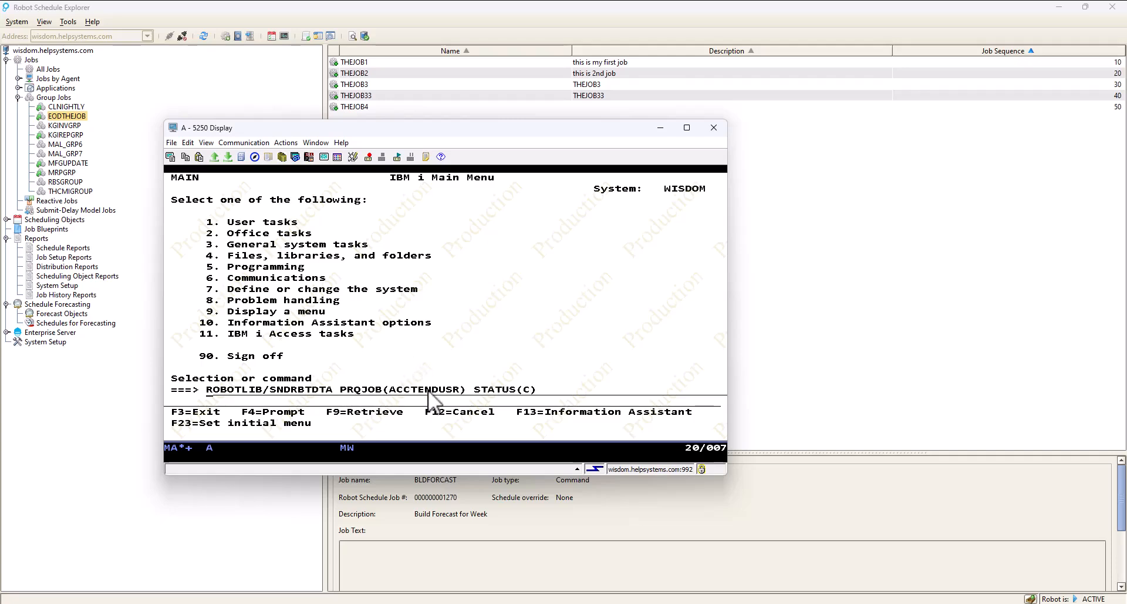
{"action": "key", "text": "Return"}
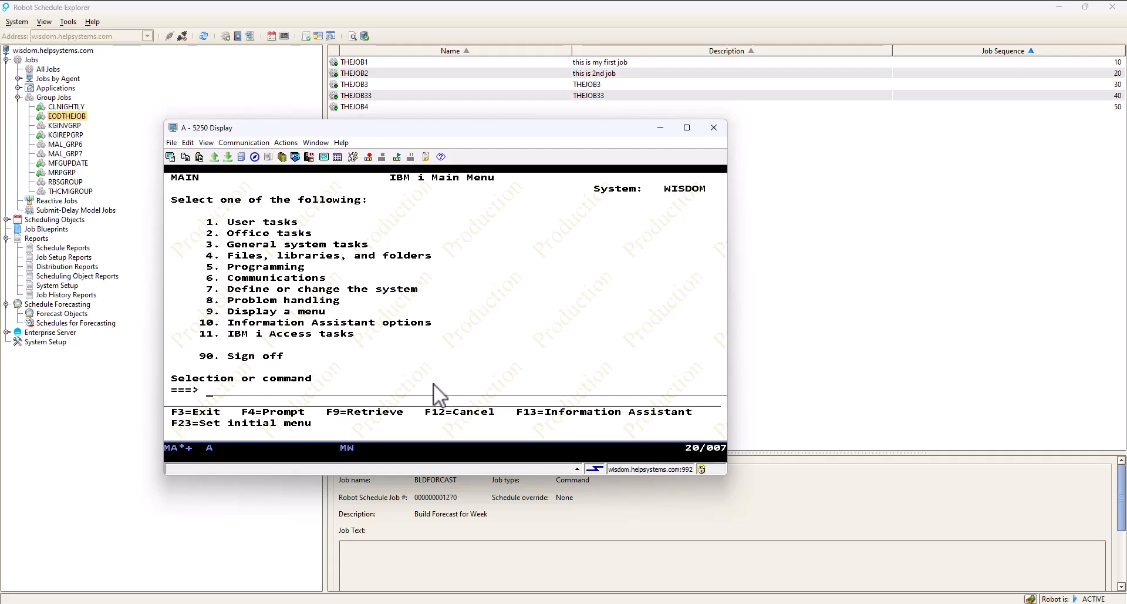
Step: Return to Robot Schedule Explorer, check the submit days and times of the ACCTENDUSR forecast schedule, and close its properties
{"action": "left_click", "coordinate": [130, 239]}
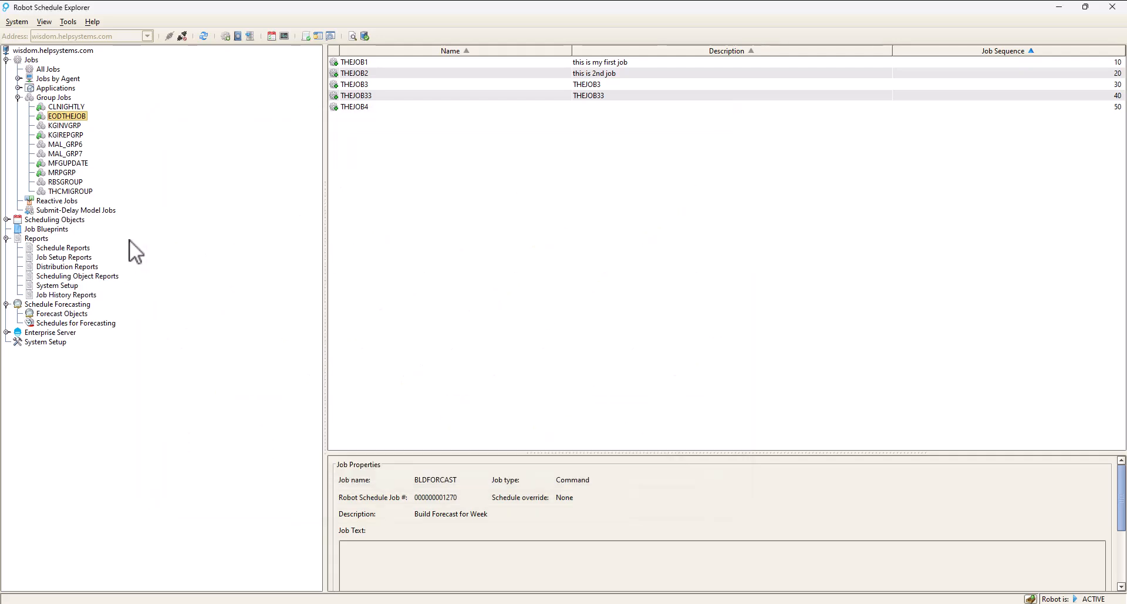
{"action": "left_click", "coordinate": [75, 324]}
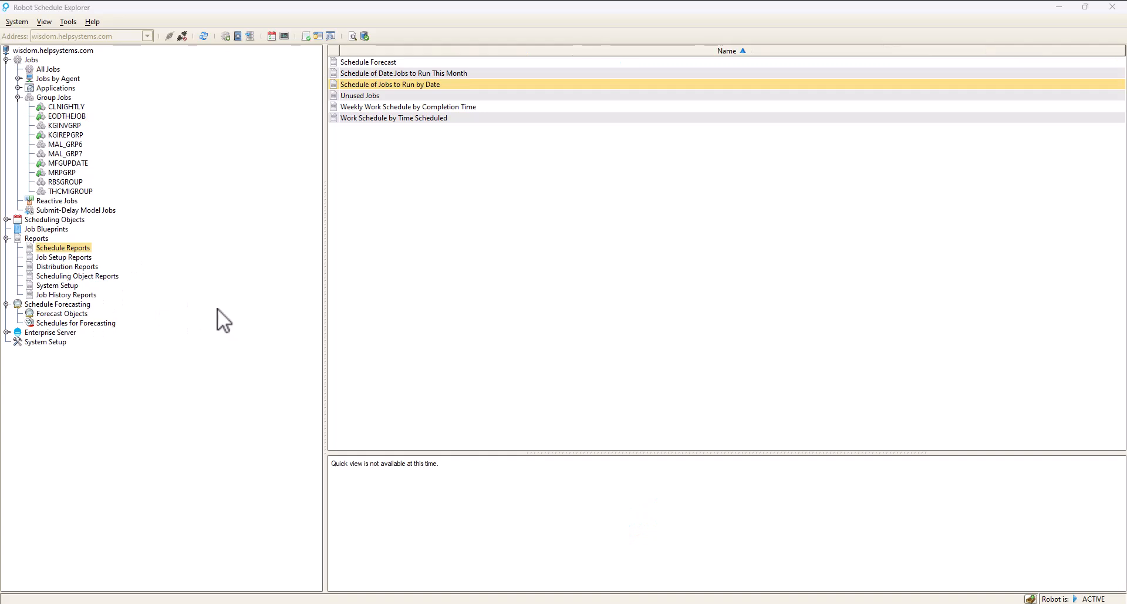
{"action": "left_click", "coordinate": [60, 323]}
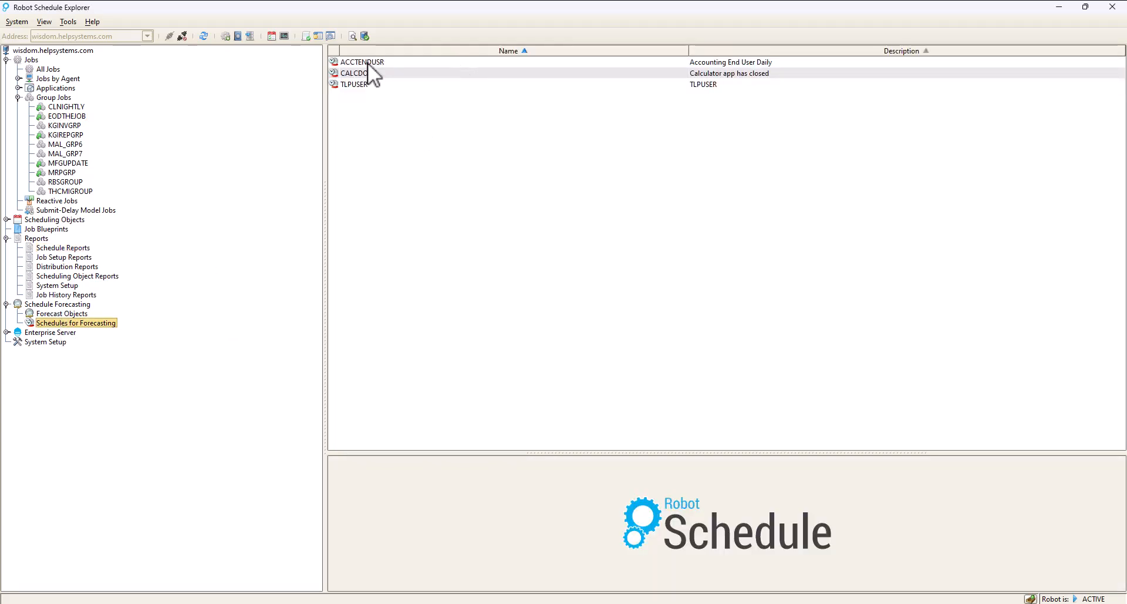
{"action": "left_click", "coordinate": [367, 62]}
{"action": "double_click", "coordinate": [368, 61]}
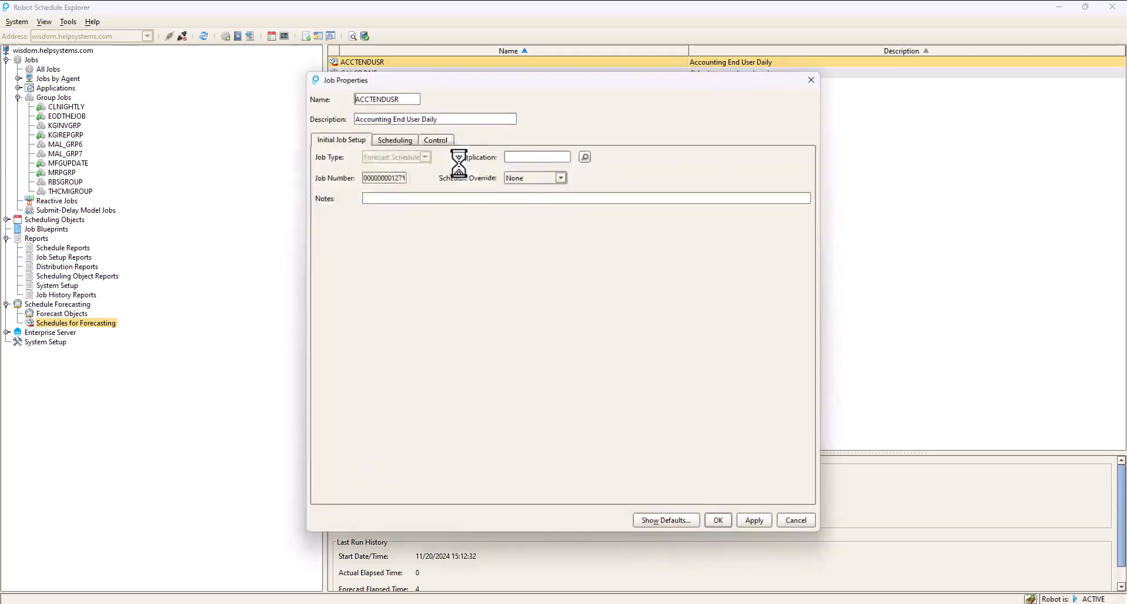
{"action": "left_click", "coordinate": [403, 138]}
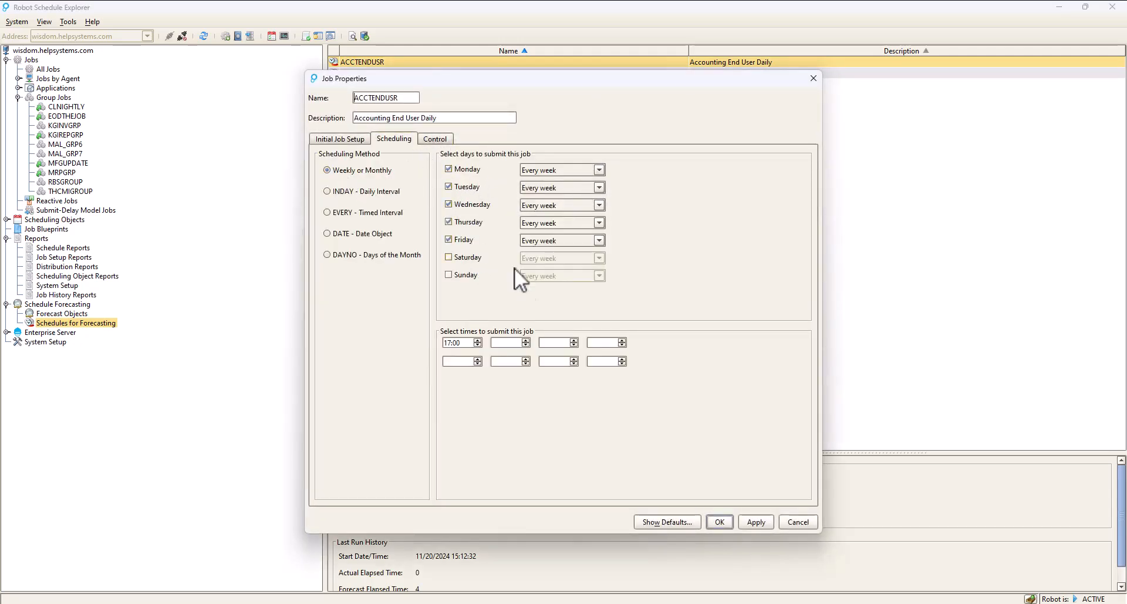
{"action": "left_click", "coordinate": [804, 521]}
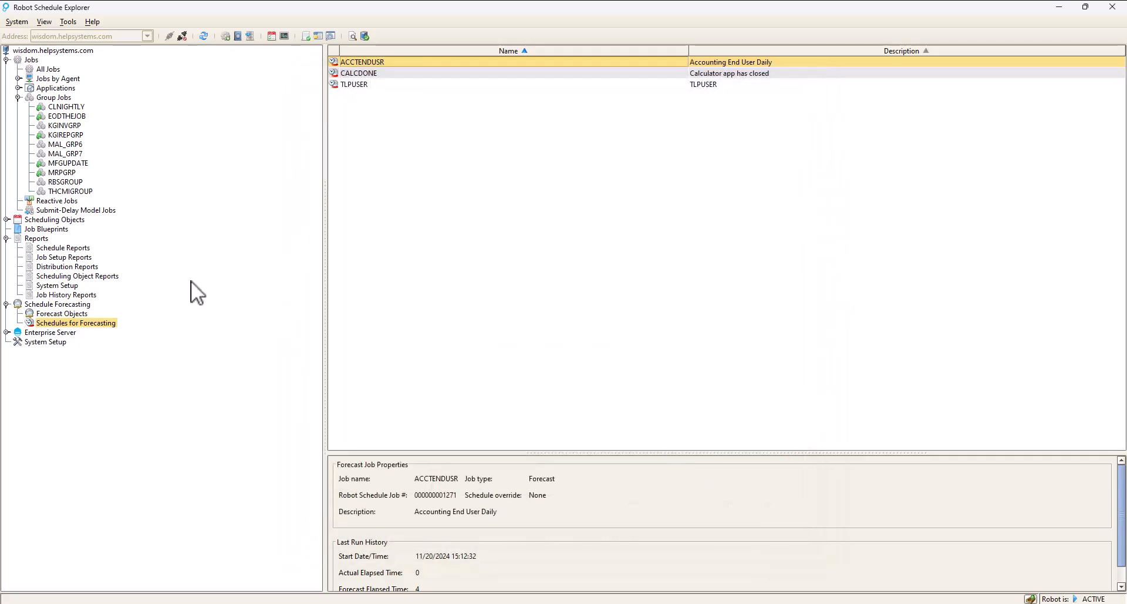
Step: Open the schedule forecast list for forecast object F112024004
{"action": "left_click", "coordinate": [69, 258]}
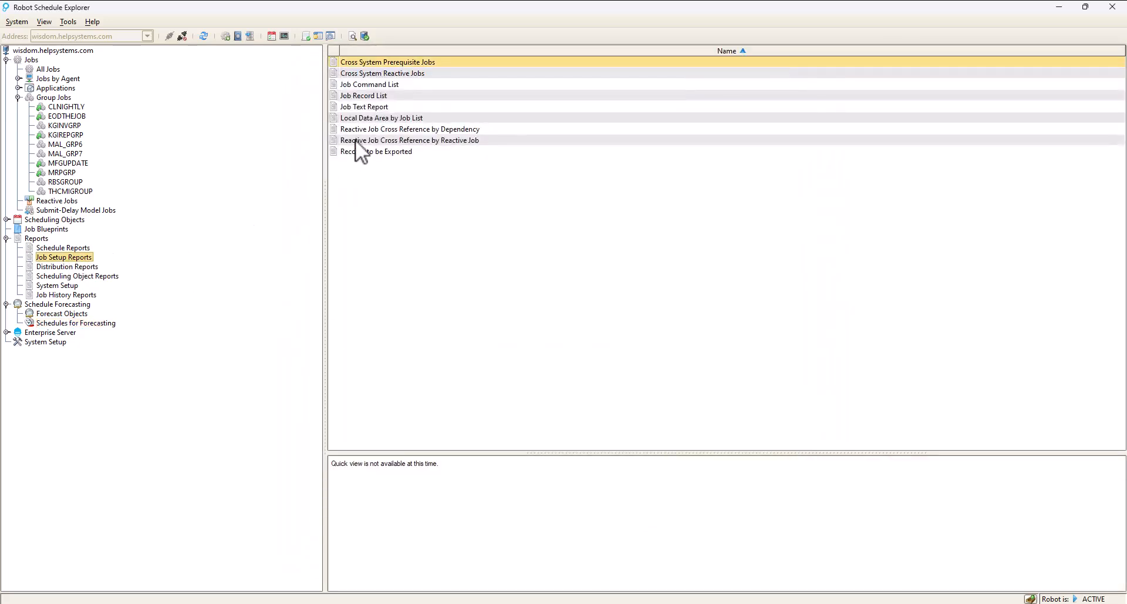
{"action": "left_click", "coordinate": [62, 312]}
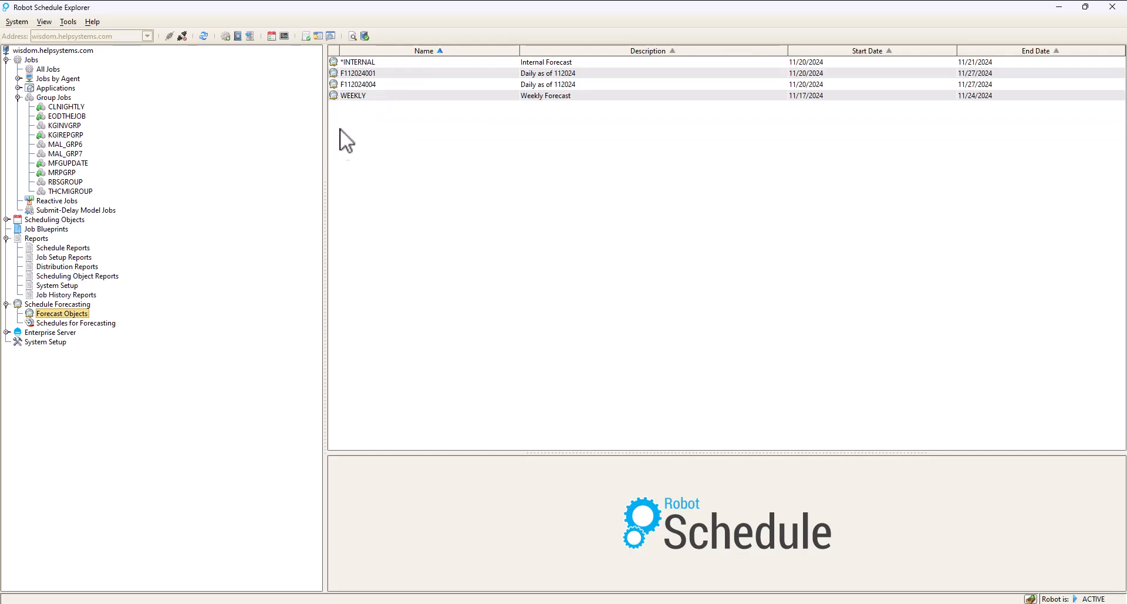
{"action": "left_click", "coordinate": [362, 74]}
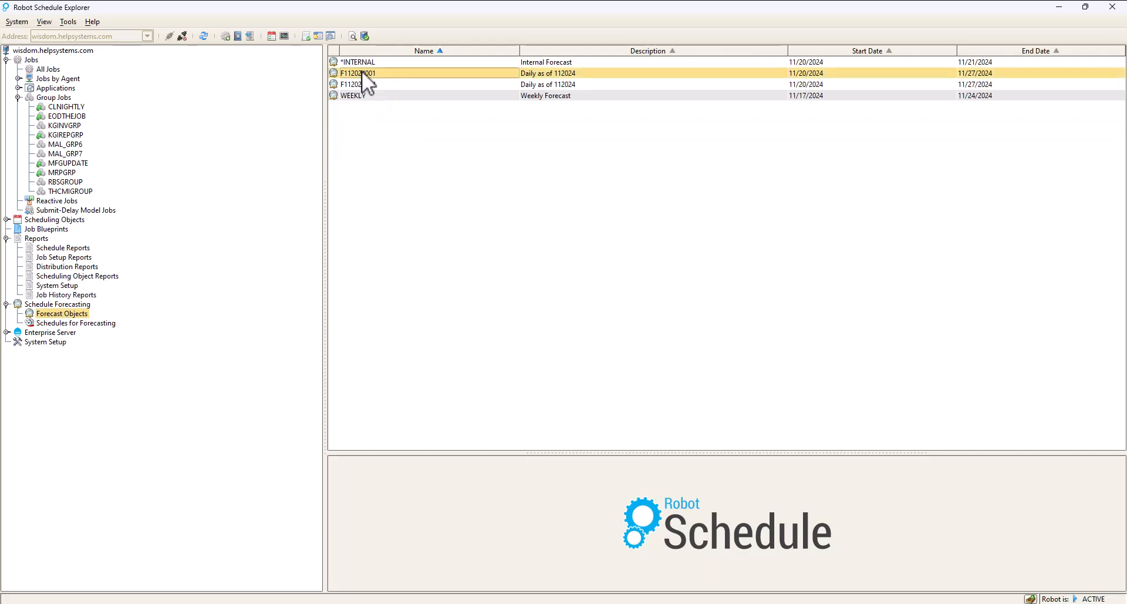
{"action": "right_click", "coordinate": [361, 72]}
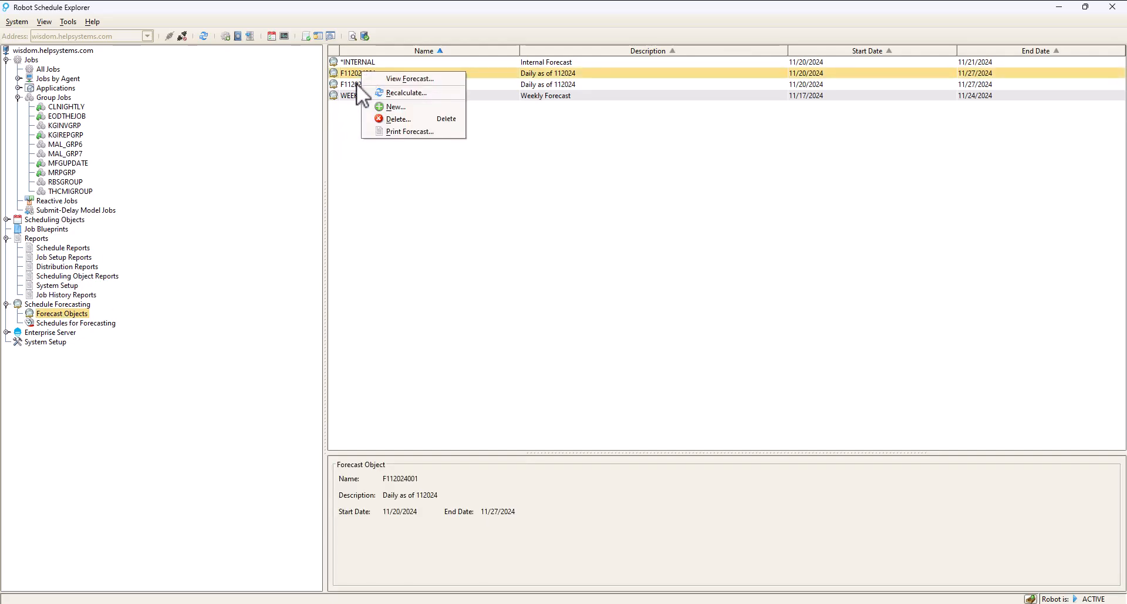
{"action": "left_click", "coordinate": [361, 84]}
{"action": "right_click", "coordinate": [361, 84]}
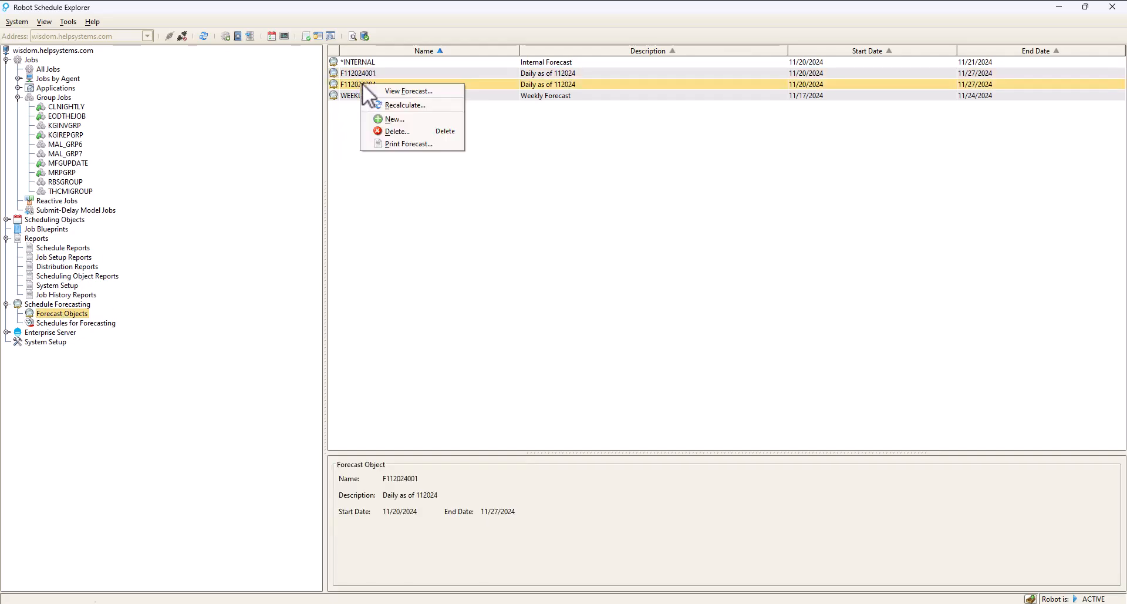
{"action": "left_click", "coordinate": [400, 92]}
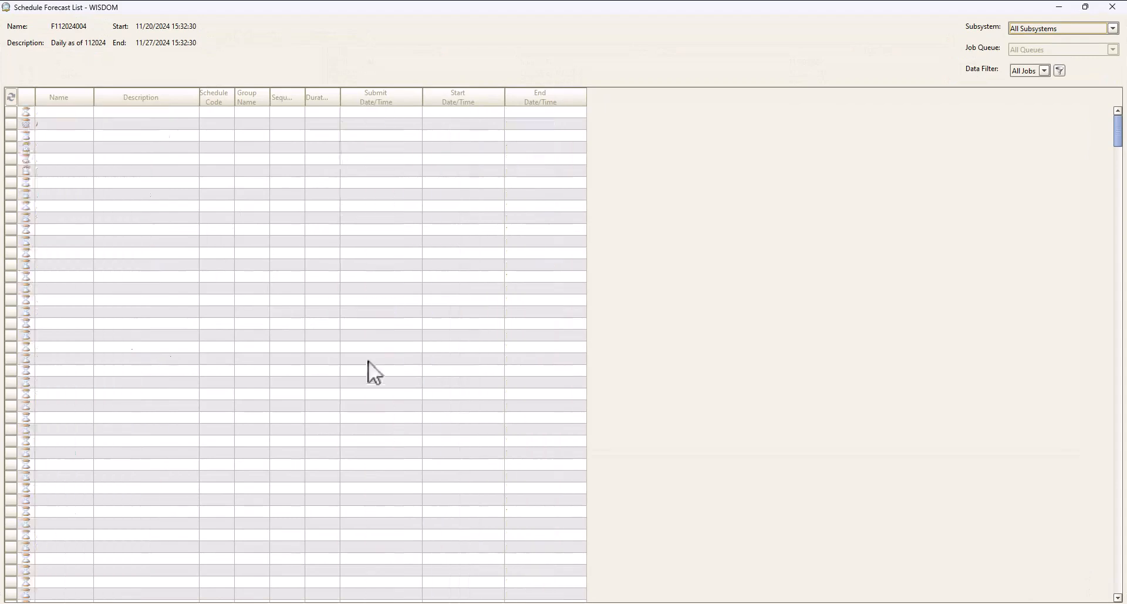
Step: Sort the forecast list by submit date/time and view it from the earliest entry
{"action": "scroll", "coordinate": [364, 360], "scroll_direction": "down", "scroll_amount": 7}
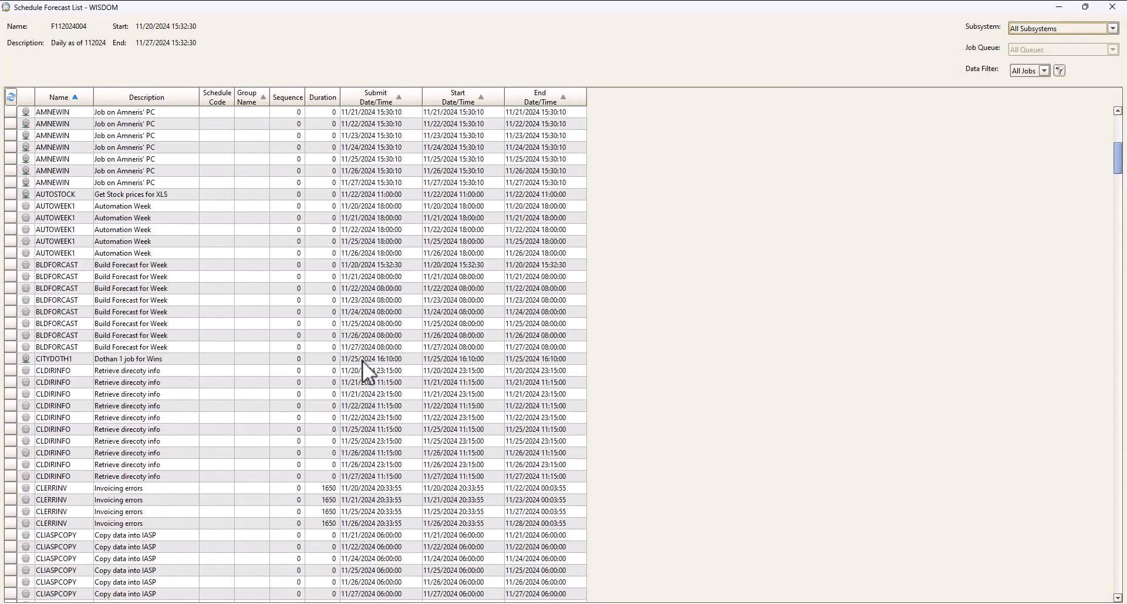
{"action": "scroll", "coordinate": [361, 361], "scroll_direction": "down", "scroll_amount": 1}
{"action": "scroll", "coordinate": [392, 290], "scroll_direction": "up", "scroll_amount": 3}
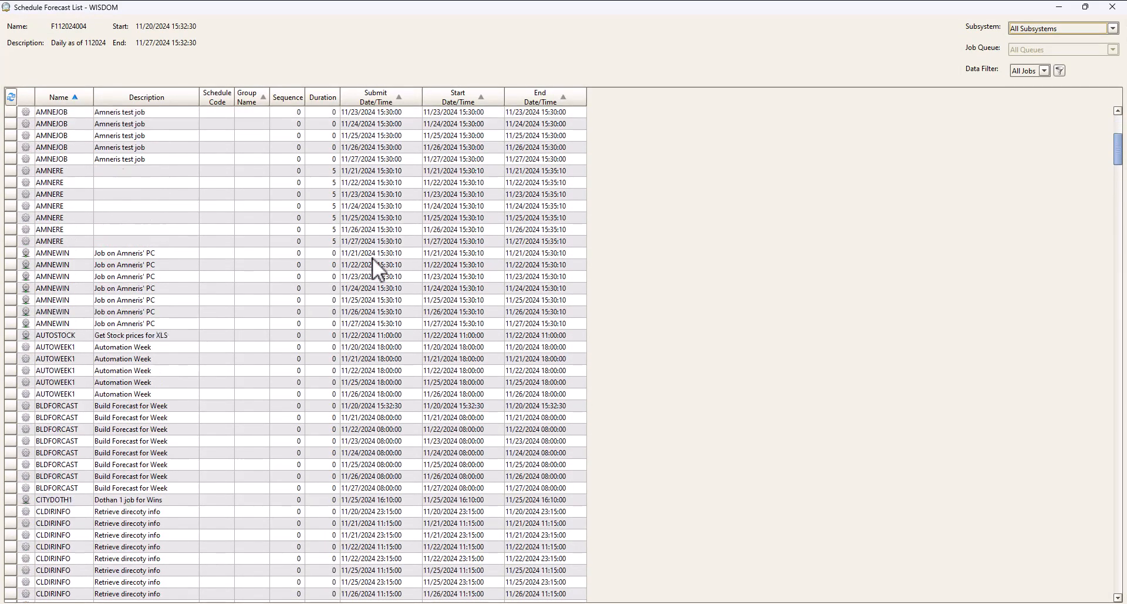
{"action": "left_click", "coordinate": [382, 103]}
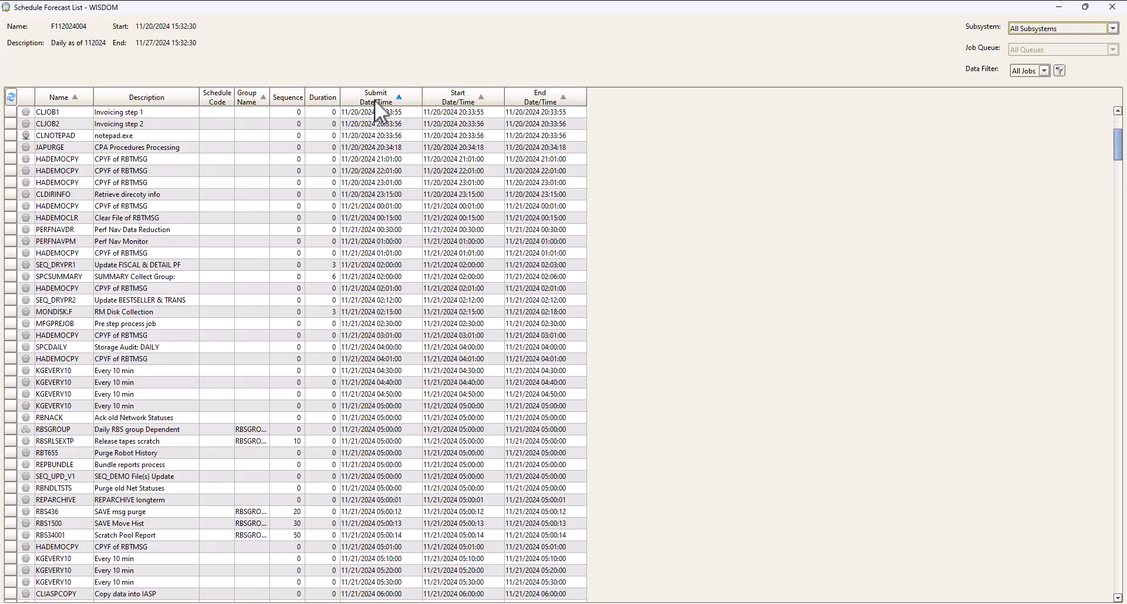
{"action": "scroll", "coordinate": [403, 167], "scroll_direction": "up", "scroll_amount": 5}
{"action": "scroll", "coordinate": [403, 168], "scroll_direction": "up", "scroll_amount": 1}
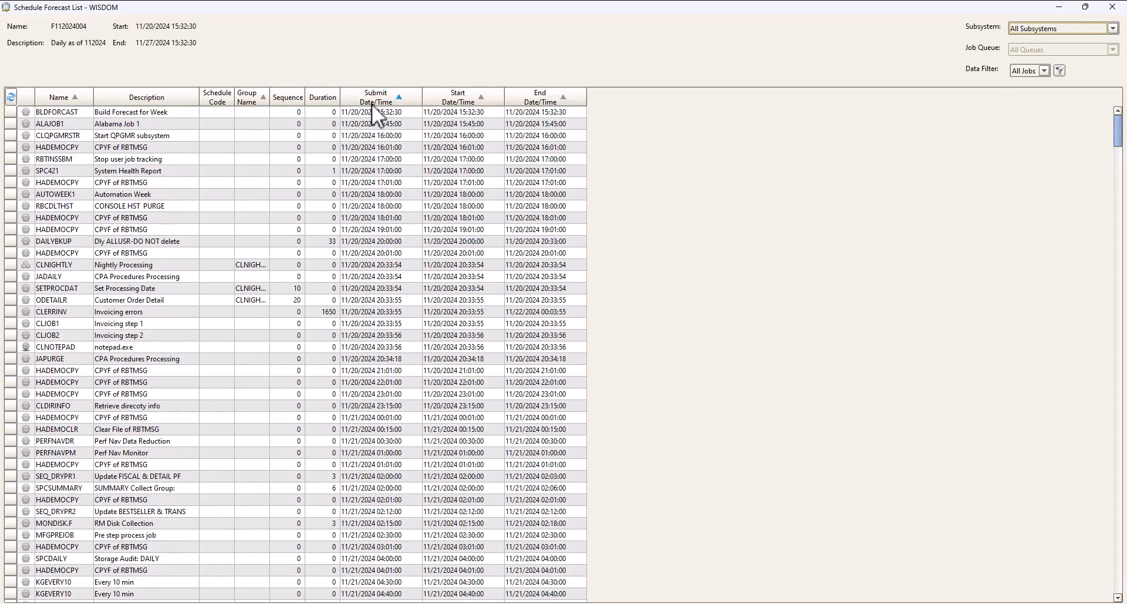
Step: Locate the 11/21/2024 ACCTENDUSR entry ahead of the EODTHEJOB group jobs in the forecast, and close the forecast list
{"action": "scroll", "coordinate": [369, 244], "scroll_direction": "down", "scroll_amount": 9}
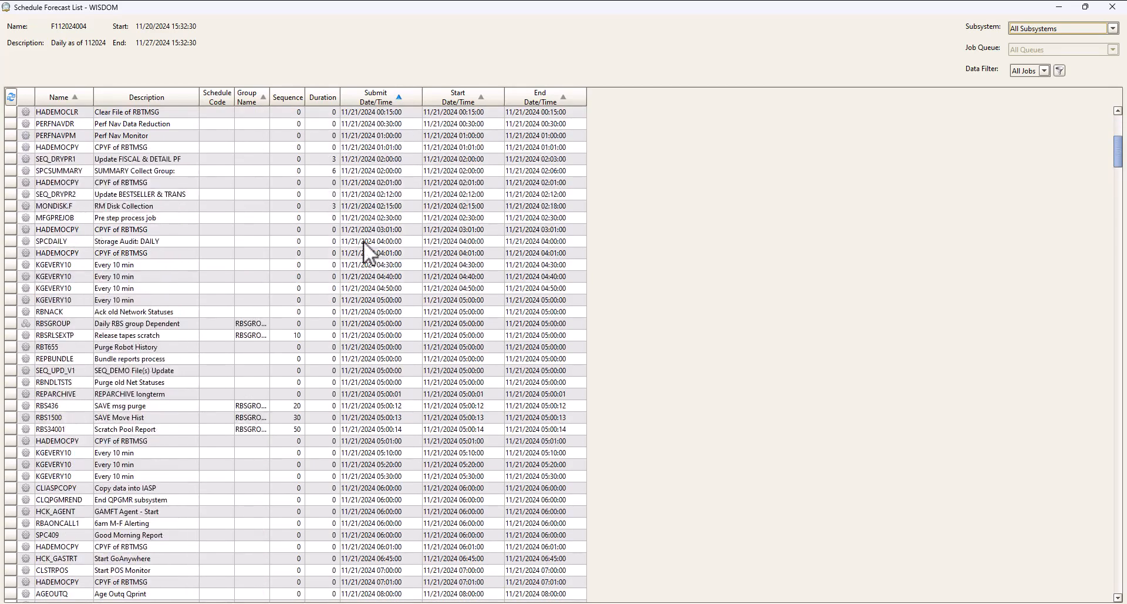
{"action": "scroll", "coordinate": [365, 241], "scroll_direction": "down", "scroll_amount": 13}
{"action": "scroll", "coordinate": [371, 280], "scroll_direction": "down", "scroll_amount": 5}
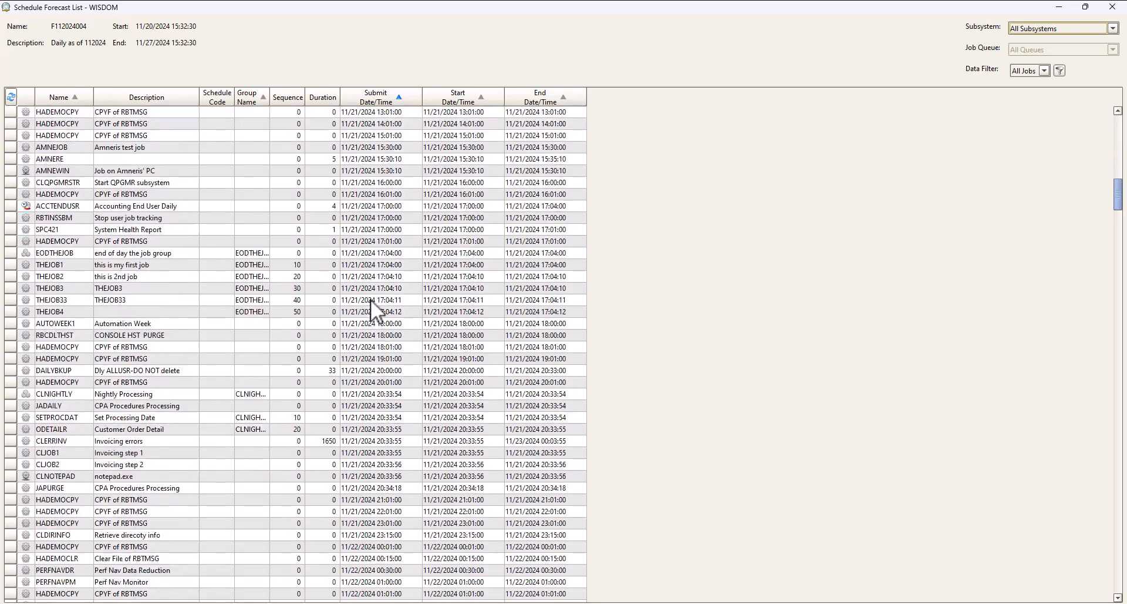
{"action": "left_click", "coordinate": [369, 262]}
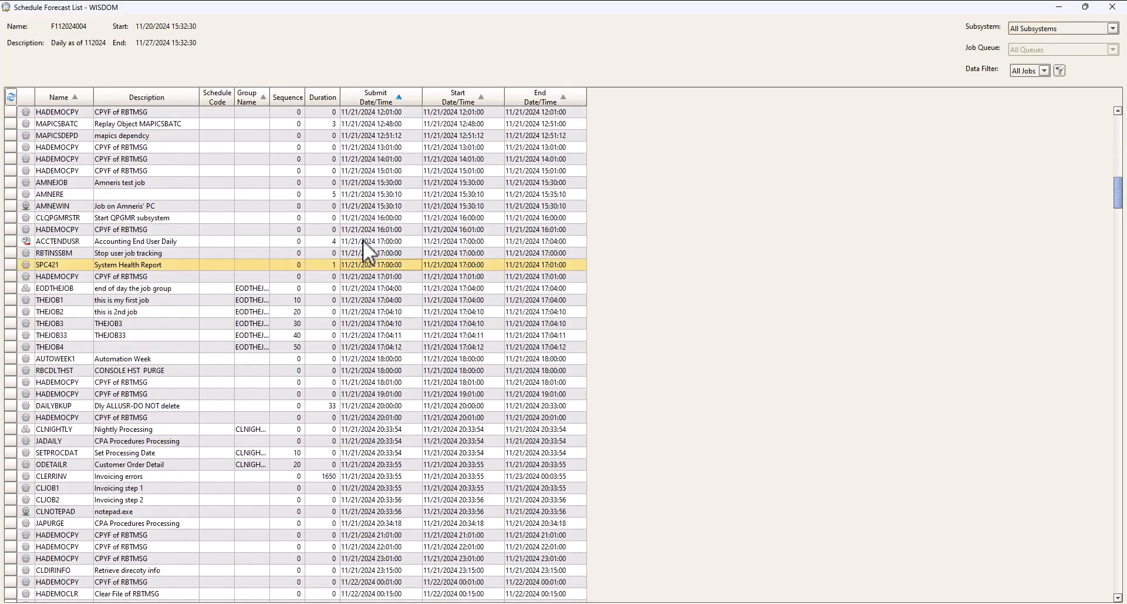
{"action": "left_click", "coordinate": [363, 240]}
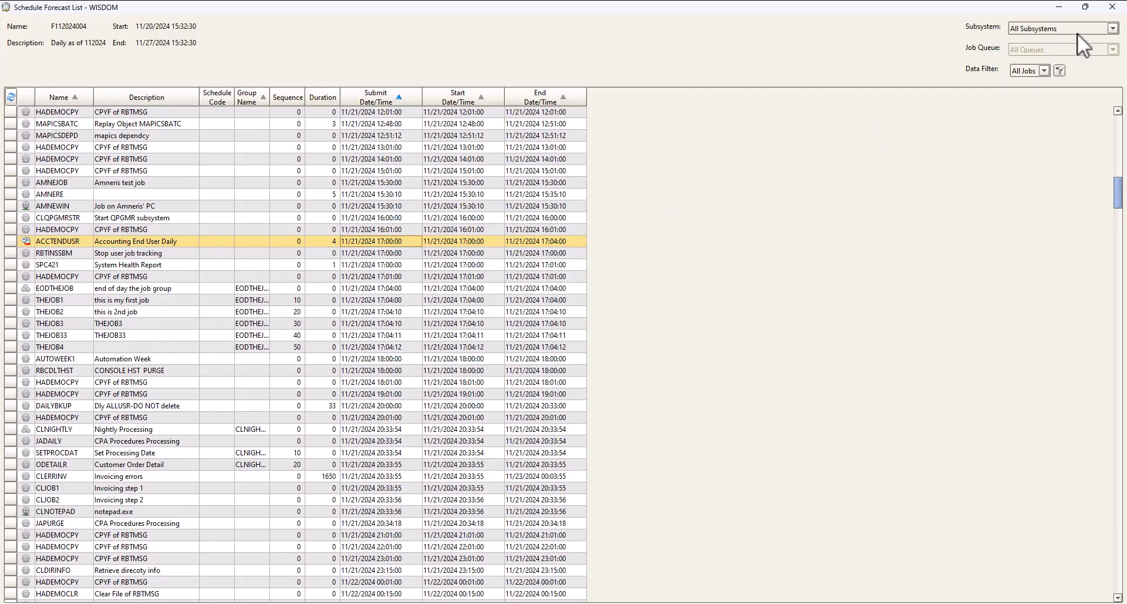
{"action": "left_click", "coordinate": [1111, 7]}
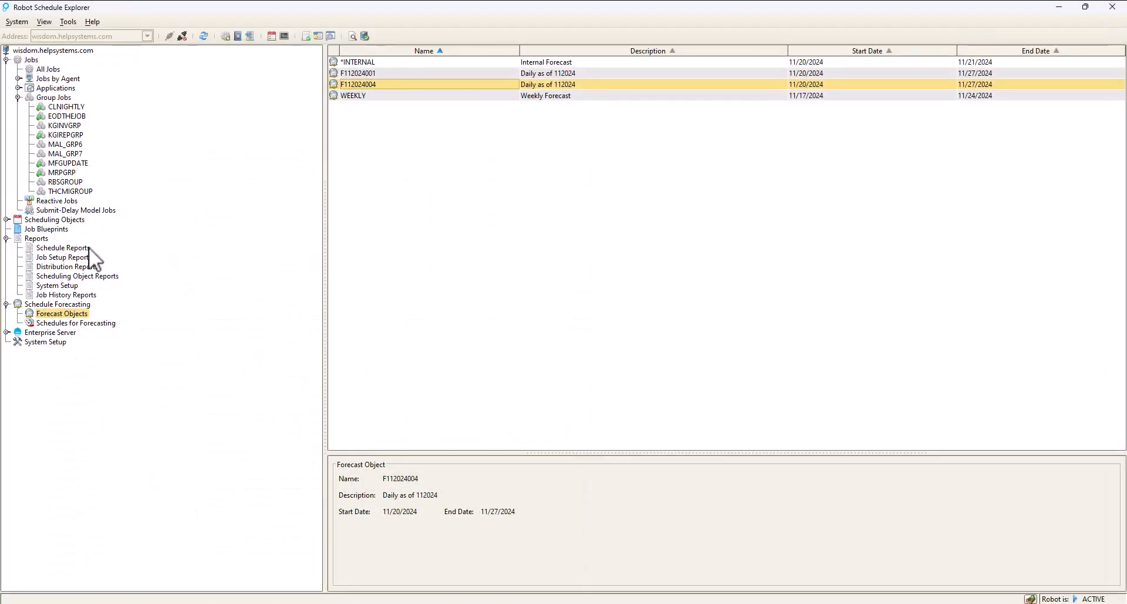
Step: Open the Schedule of Jobs to Run by Date report and choose F112024004 as its forecast
{"action": "left_click", "coordinate": [63, 248]}
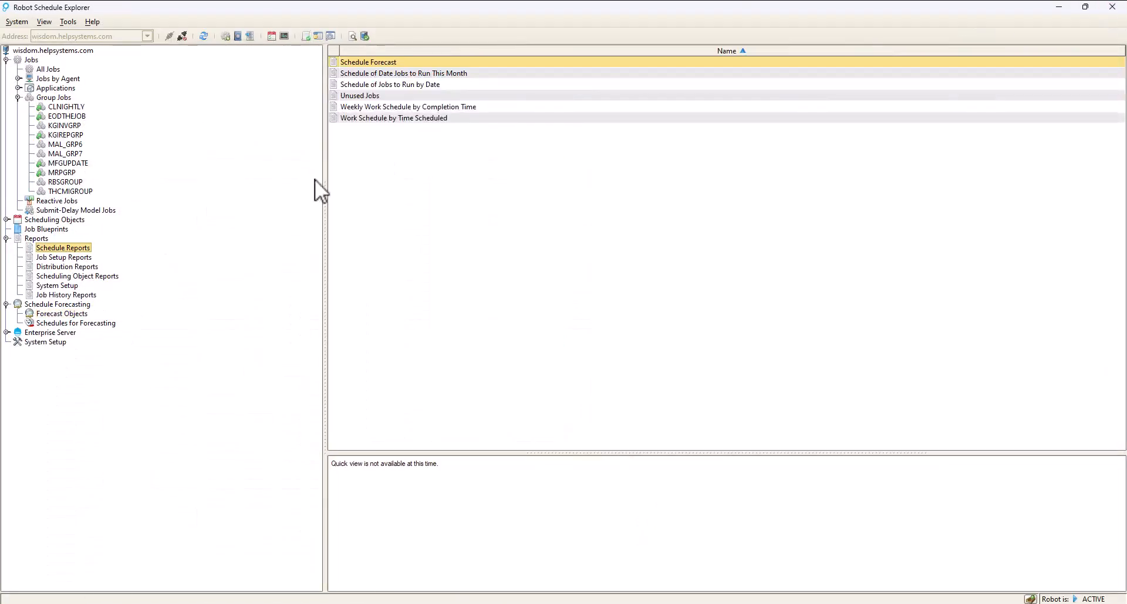
{"action": "left_click", "coordinate": [388, 85]}
{"action": "double_click", "coordinate": [387, 86]}
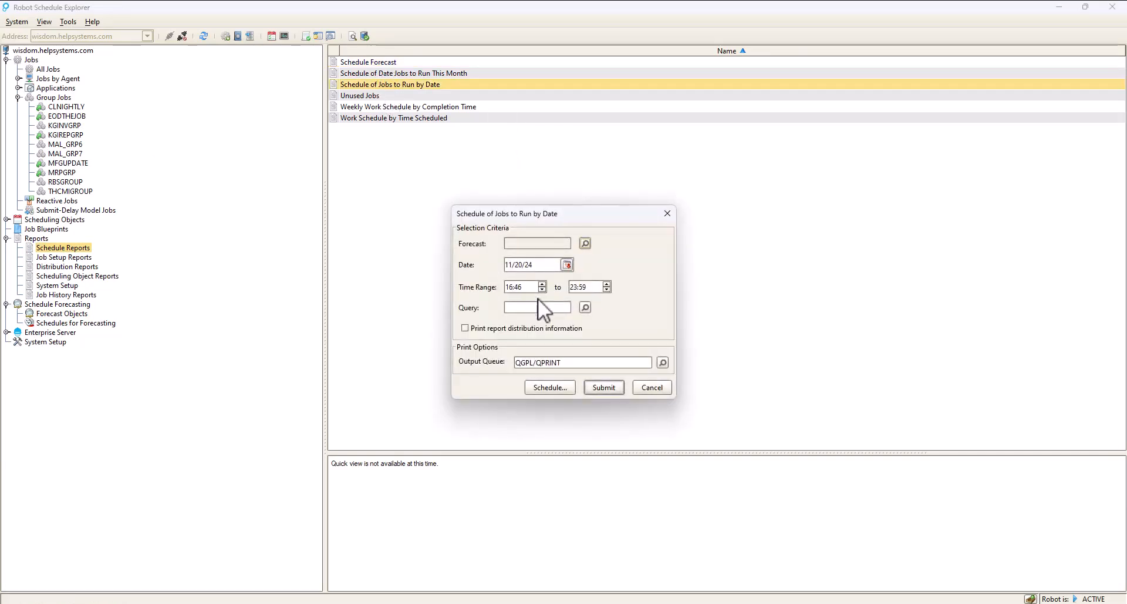
{"action": "left_click", "coordinate": [584, 243]}
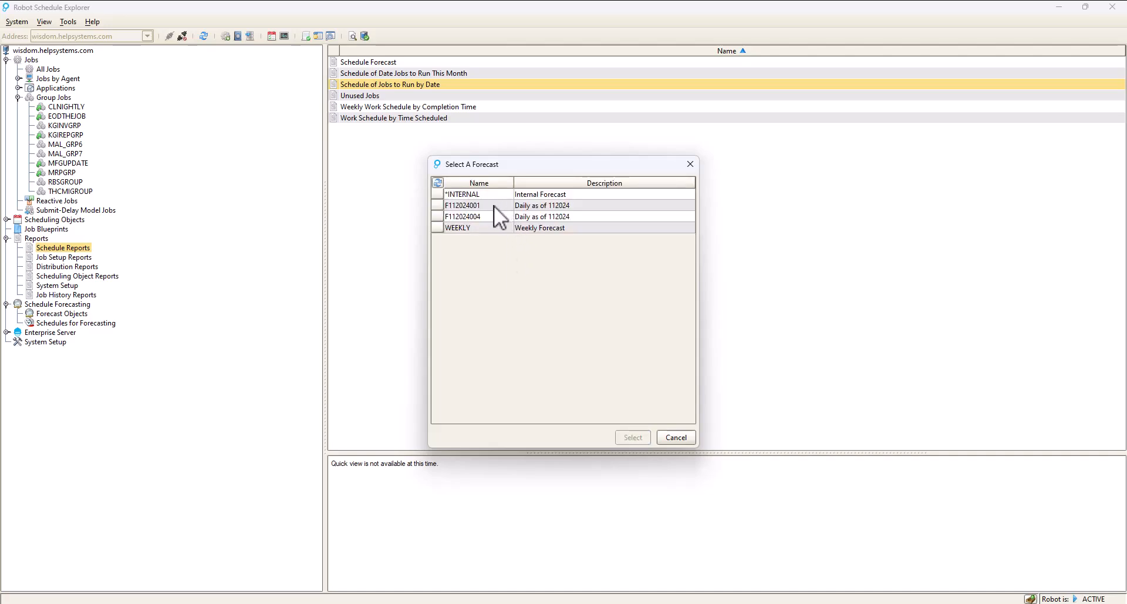
{"action": "left_click", "coordinate": [495, 215]}
{"action": "left_click", "coordinate": [633, 437]}
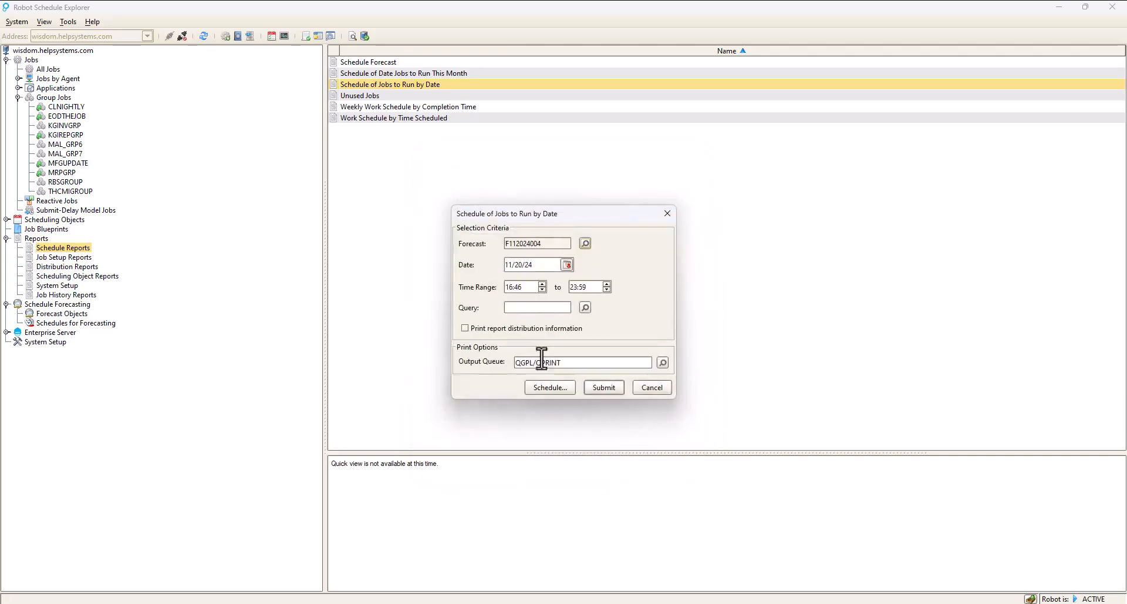
Step: Set the report date to 11/21/24 and submit the Schedule of Jobs to Run by Date report
{"action": "left_click", "coordinate": [567, 265]}
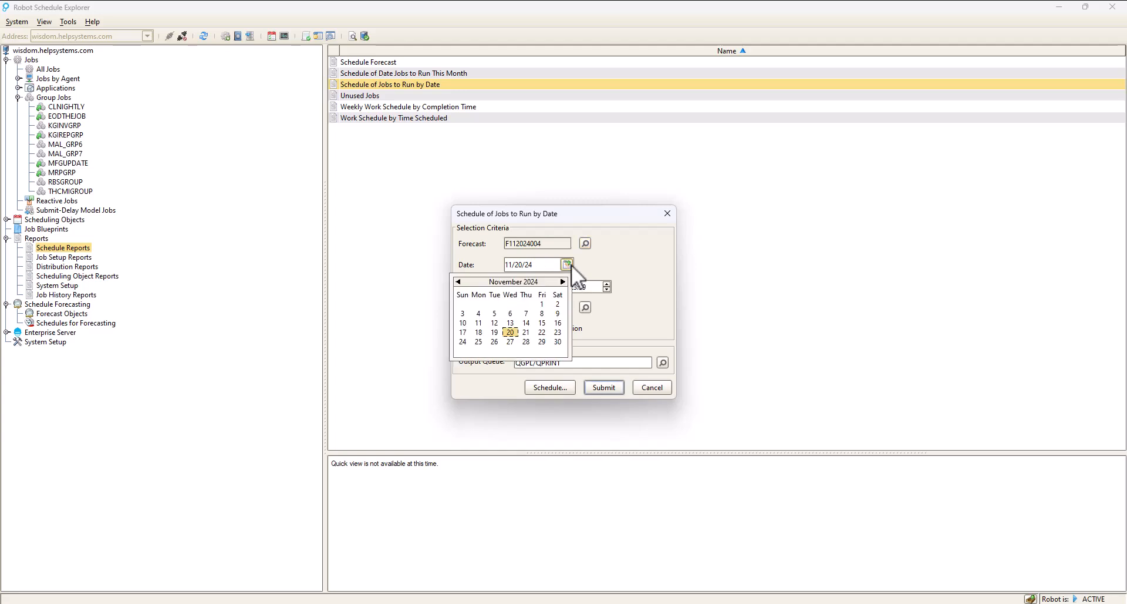
{"action": "left_click", "coordinate": [527, 332]}
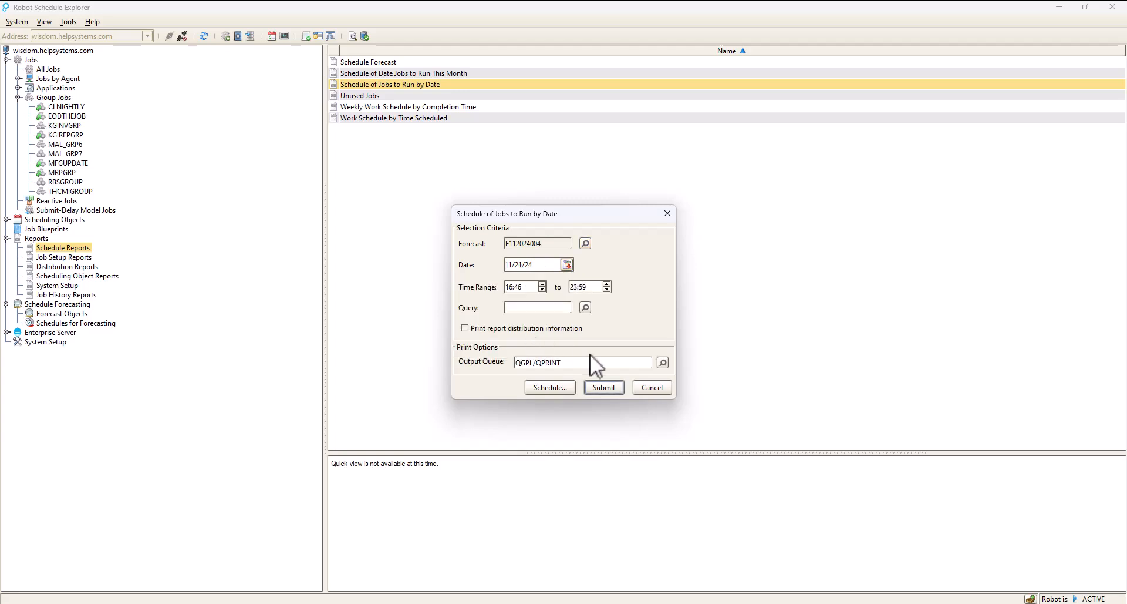
{"action": "left_click", "coordinate": [608, 387]}
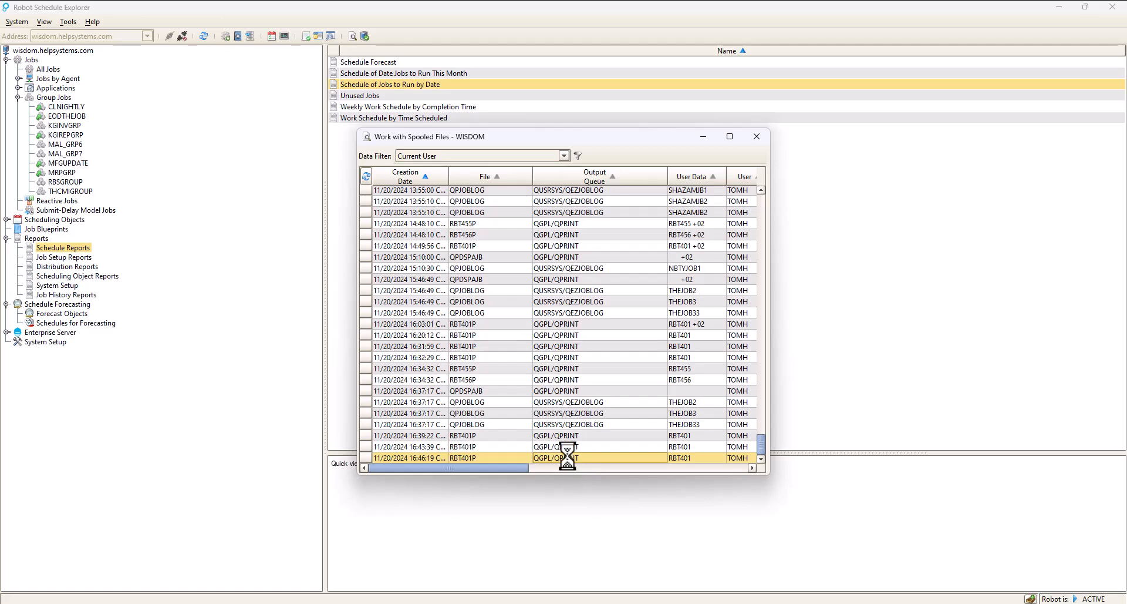
Step: View the newest RBT401P spooled file, highlight its ACCTENDUSR line and EODTHEJOB group rows, and close the report and spooled file list
{"action": "double_click", "coordinate": [569, 456]}
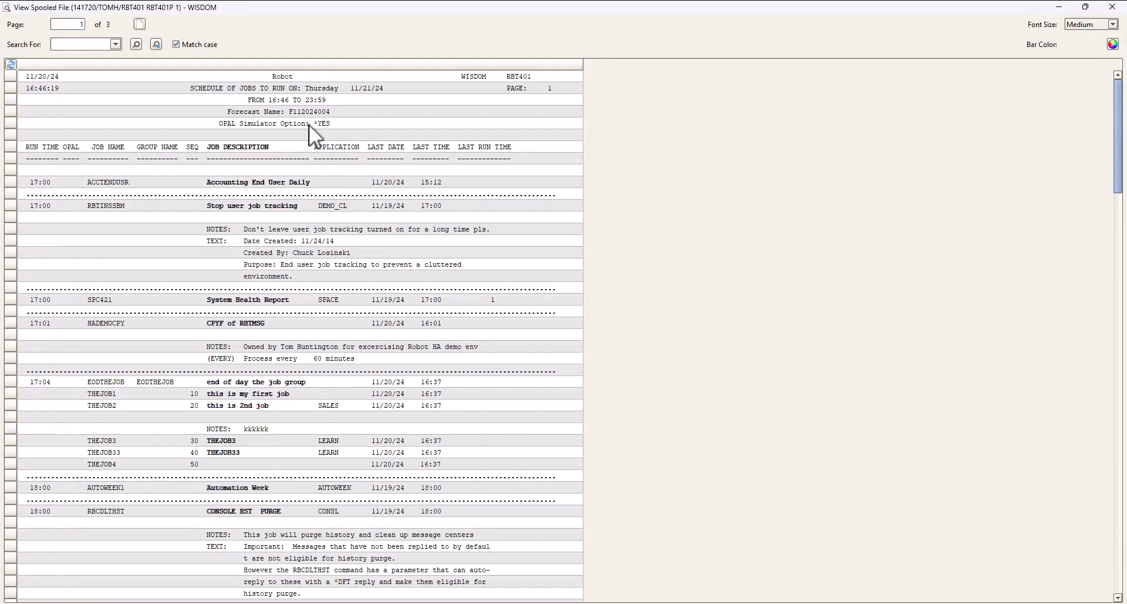
{"action": "left_click", "coordinate": [225, 177]}
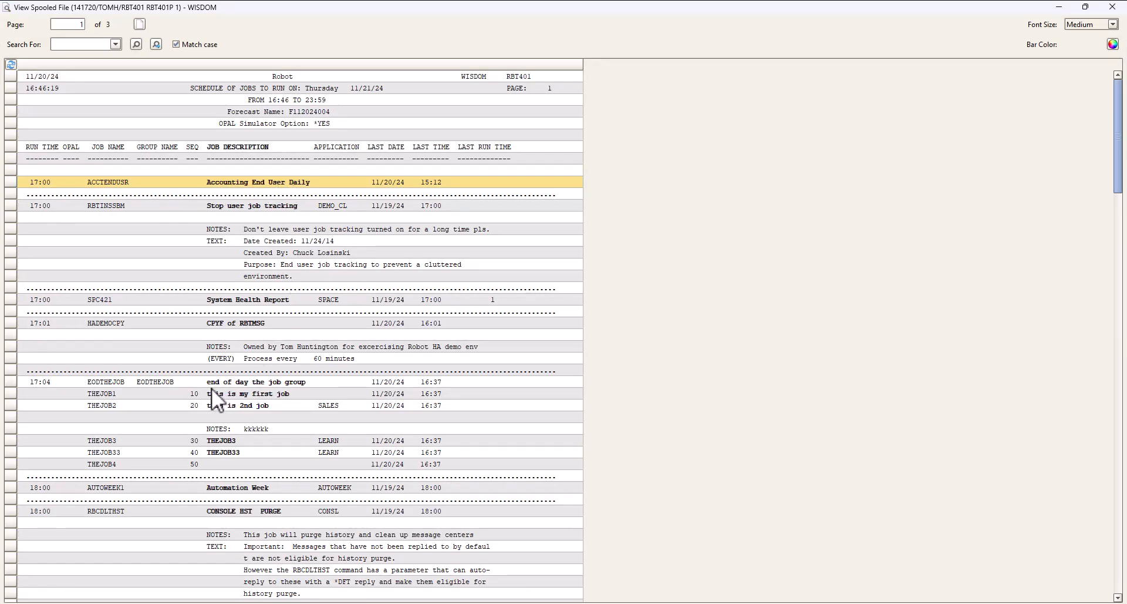
{"action": "left_click_drag", "start_coordinate": [271, 380], "coordinate": [264, 464]}
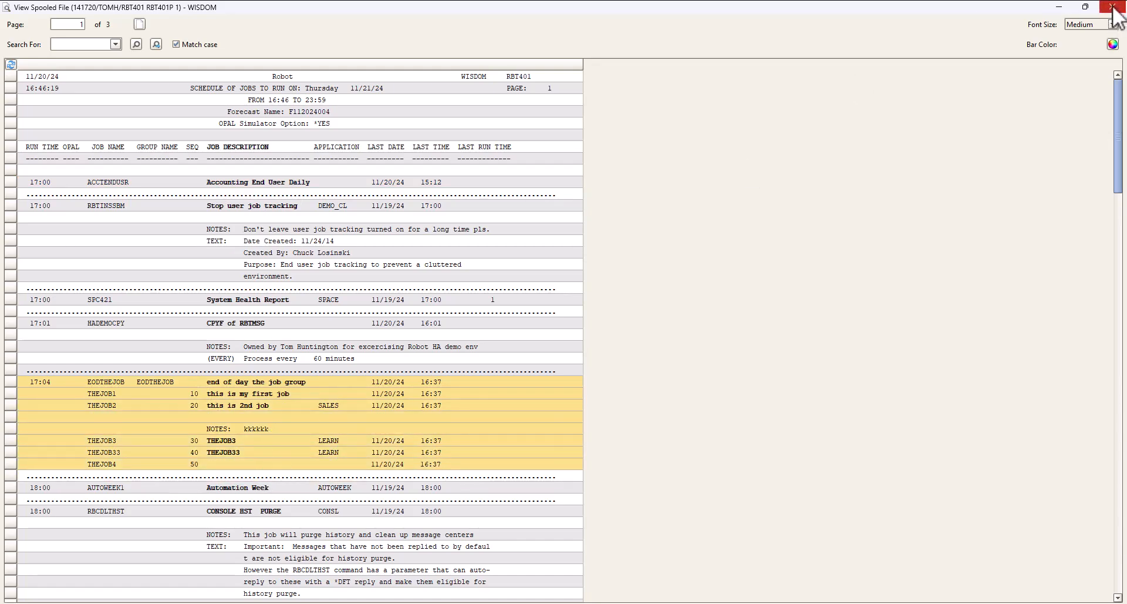
{"action": "left_click", "coordinate": [1113, 7]}
{"action": "left_click", "coordinate": [757, 136]}
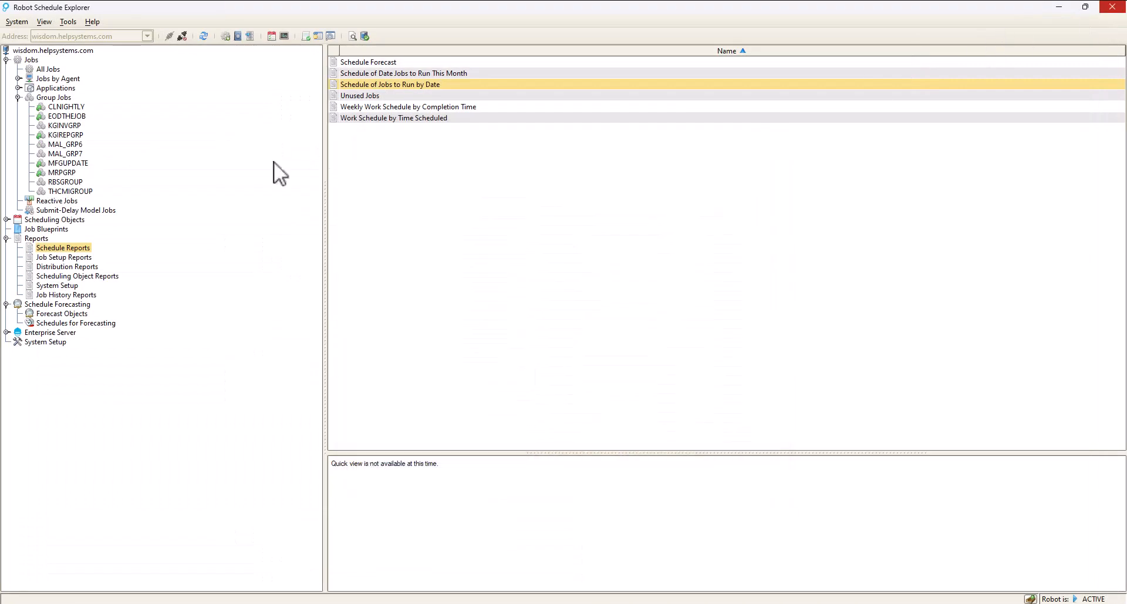
Step: Open the job properties of the EODTHEJOB group and view its reactivity settings
{"action": "left_click", "coordinate": [58, 114]}
{"action": "right_click", "coordinate": [59, 114]}
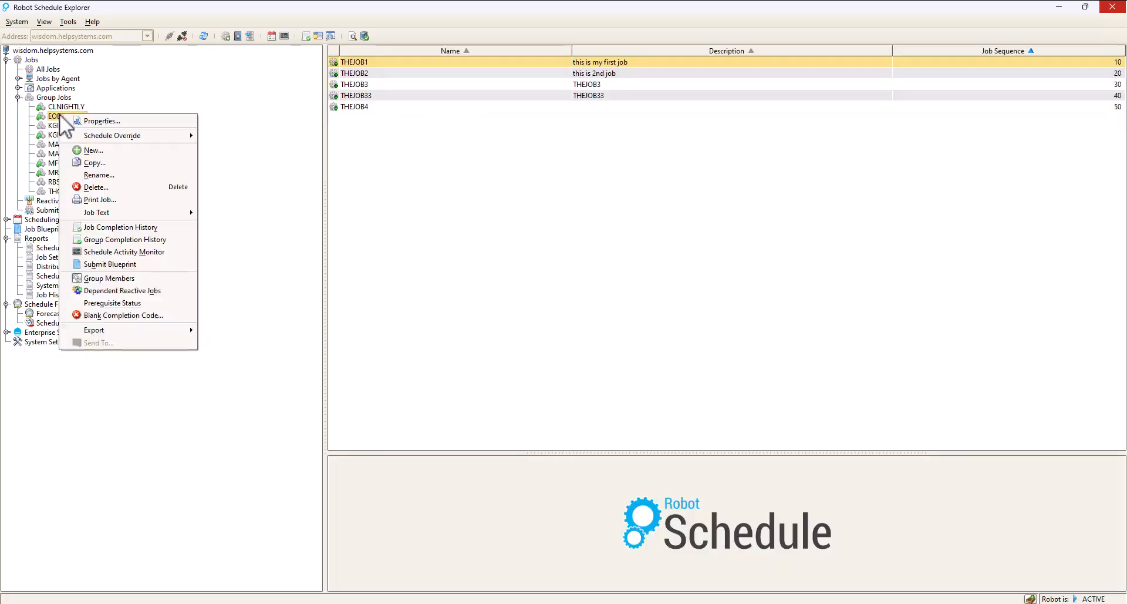
{"action": "left_click", "coordinate": [83, 123]}
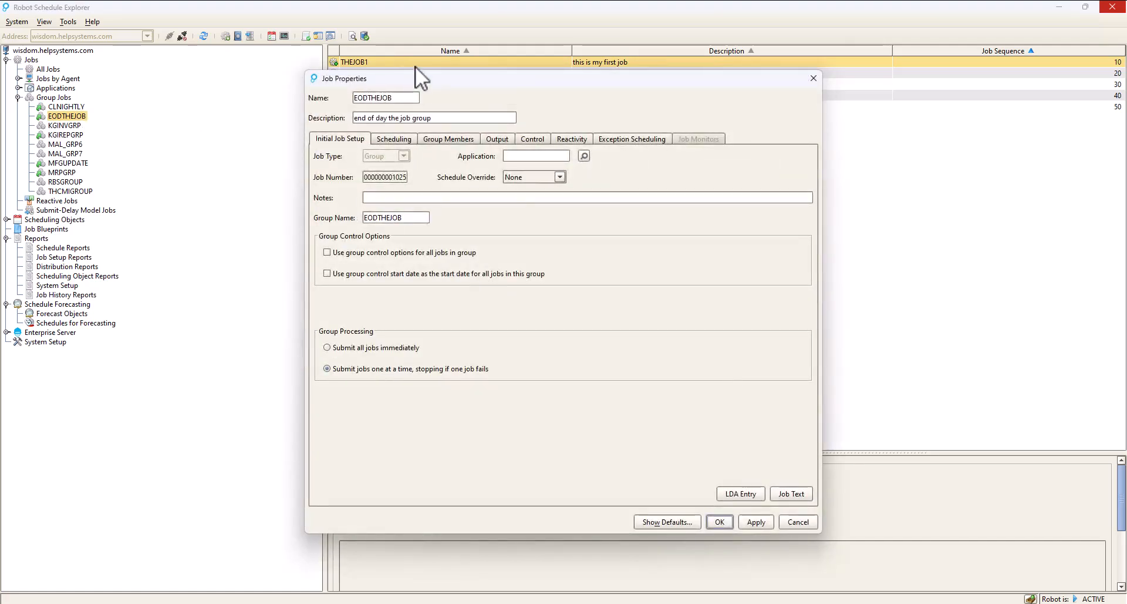
{"action": "left_click", "coordinate": [576, 139]}
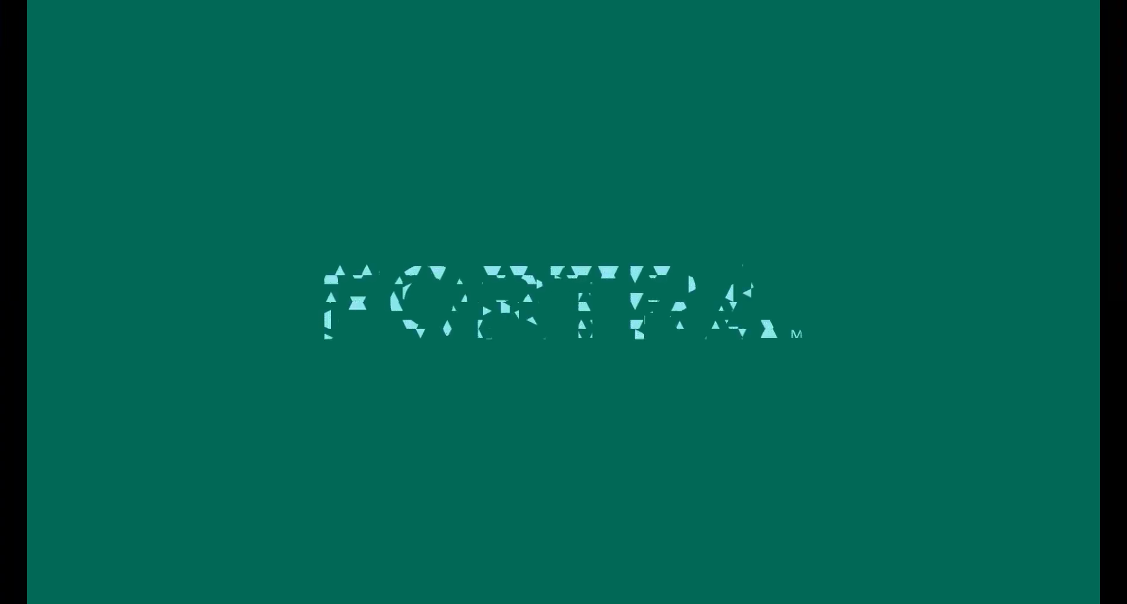